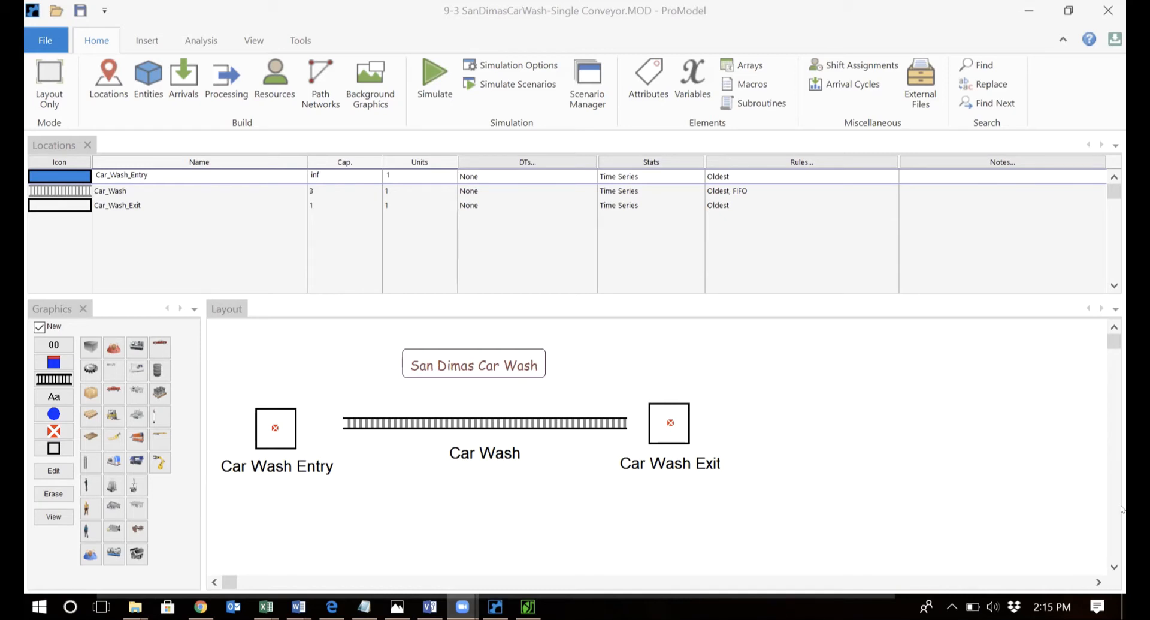
Bring the car wash notes above the model and highlight the conveyor length and speed text.
left_click(524, 72)
left_click(364, 607)
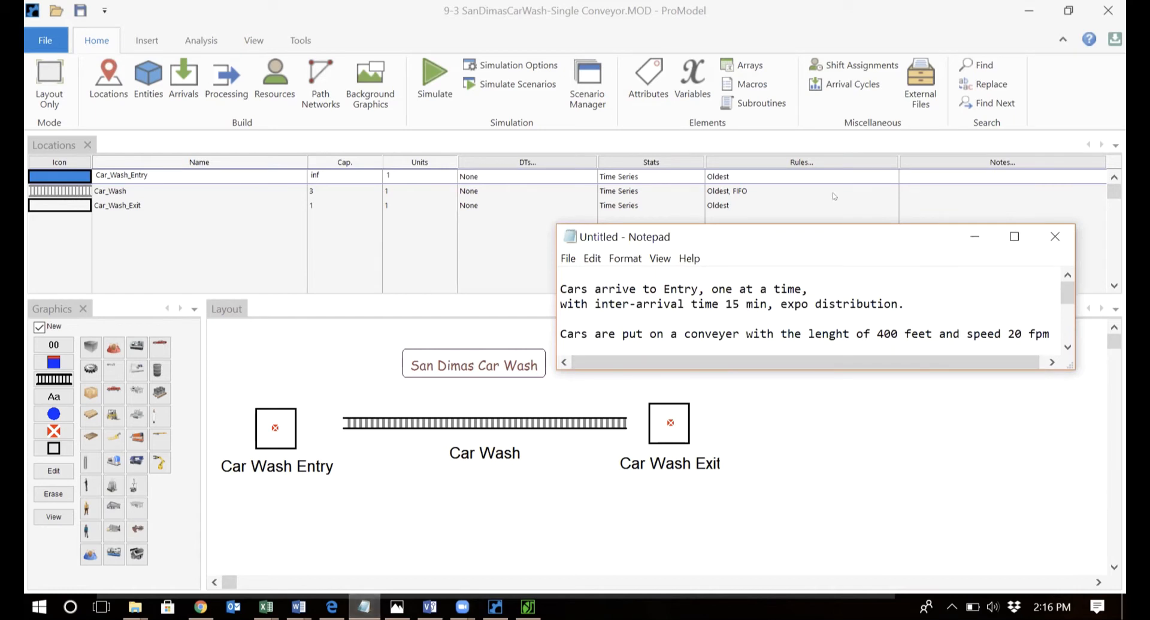
left_click_drag(749, 236, 727, 167)
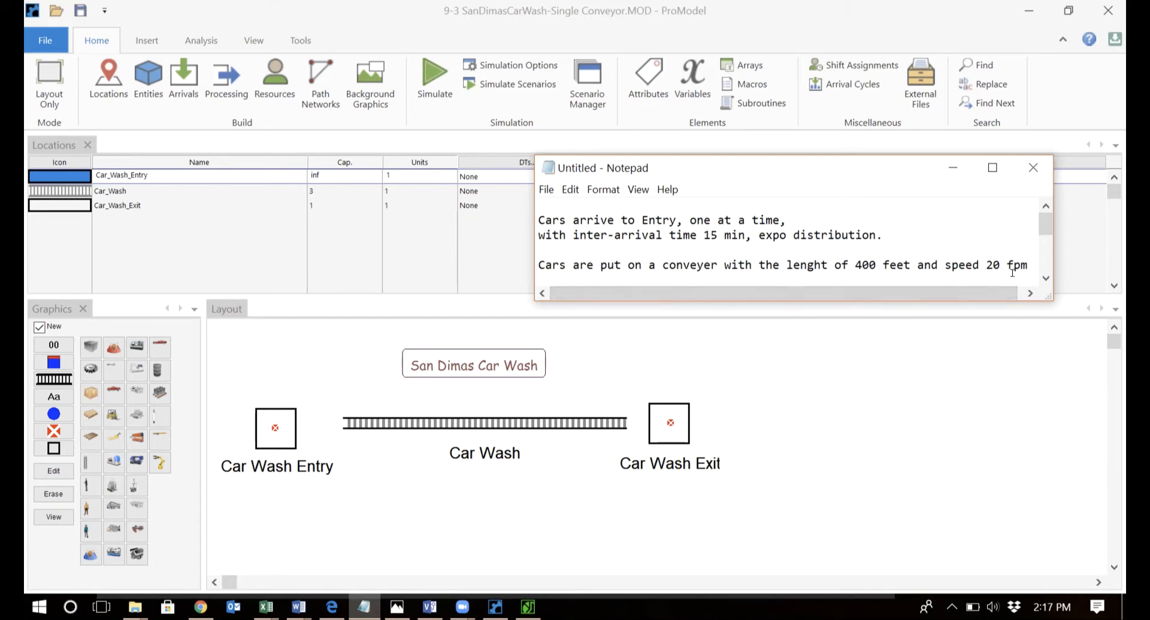
left_click_drag(1029, 265, 841, 265)
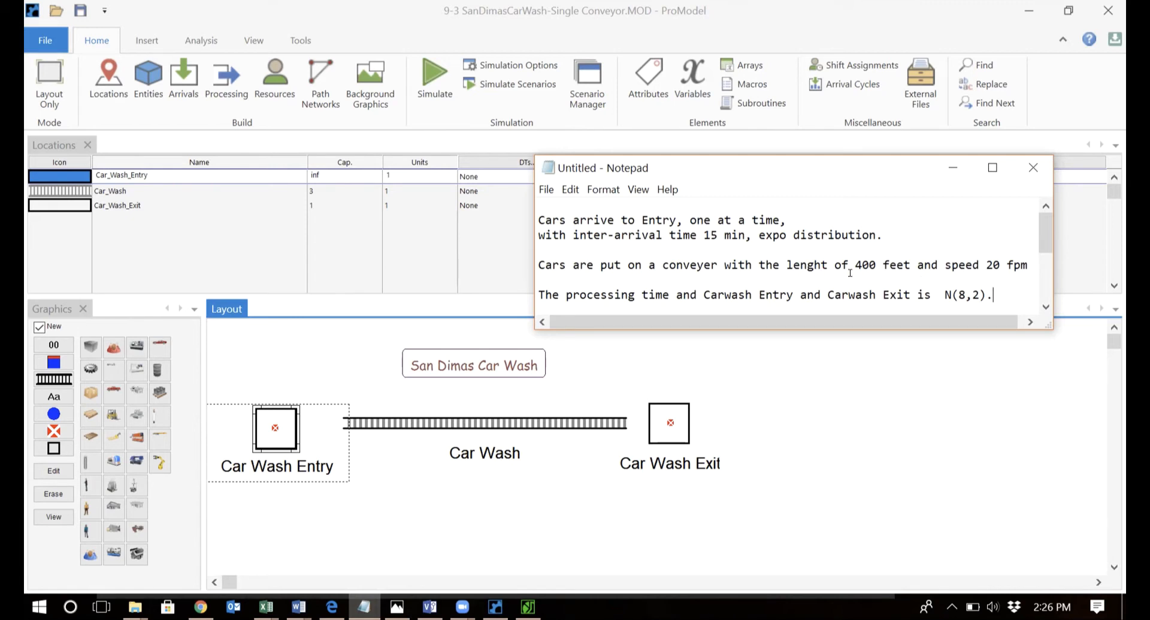
Confirm the Car Wash location stays a conveyor with length 400 ft and speed 20 fpm.
left_click(559, 461)
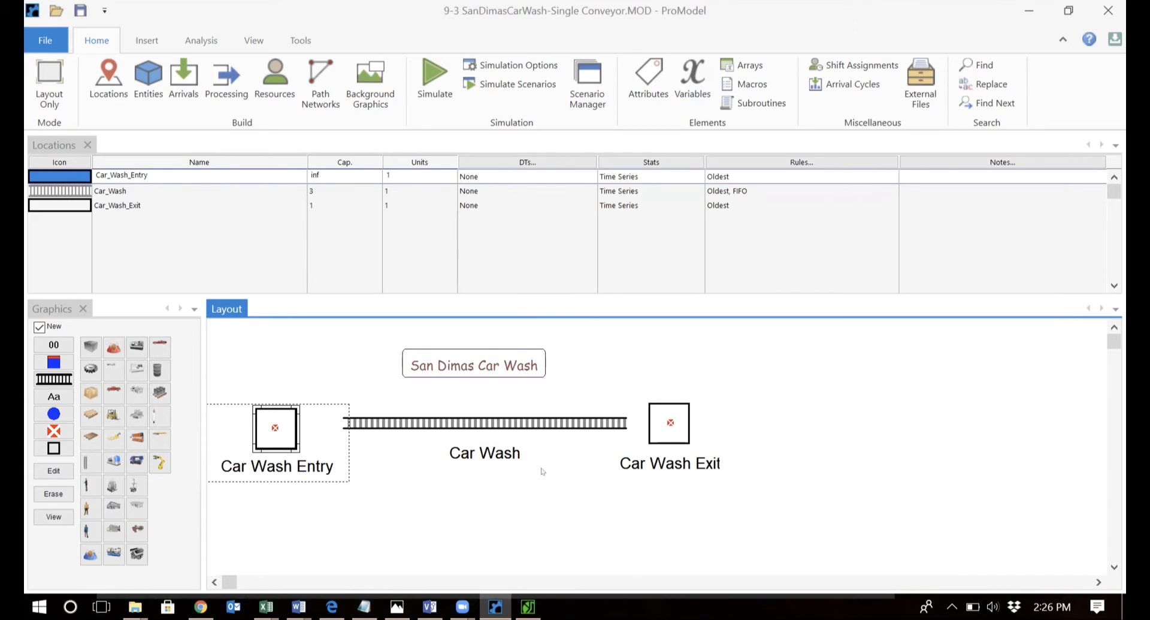
left_click(573, 412)
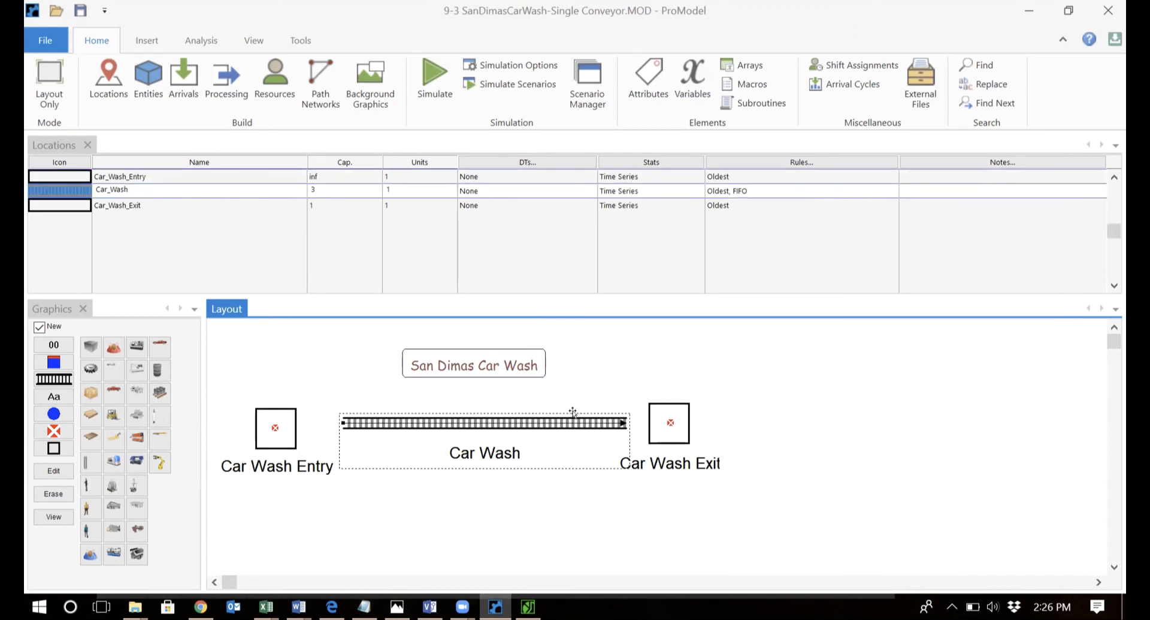
double_click(577, 416)
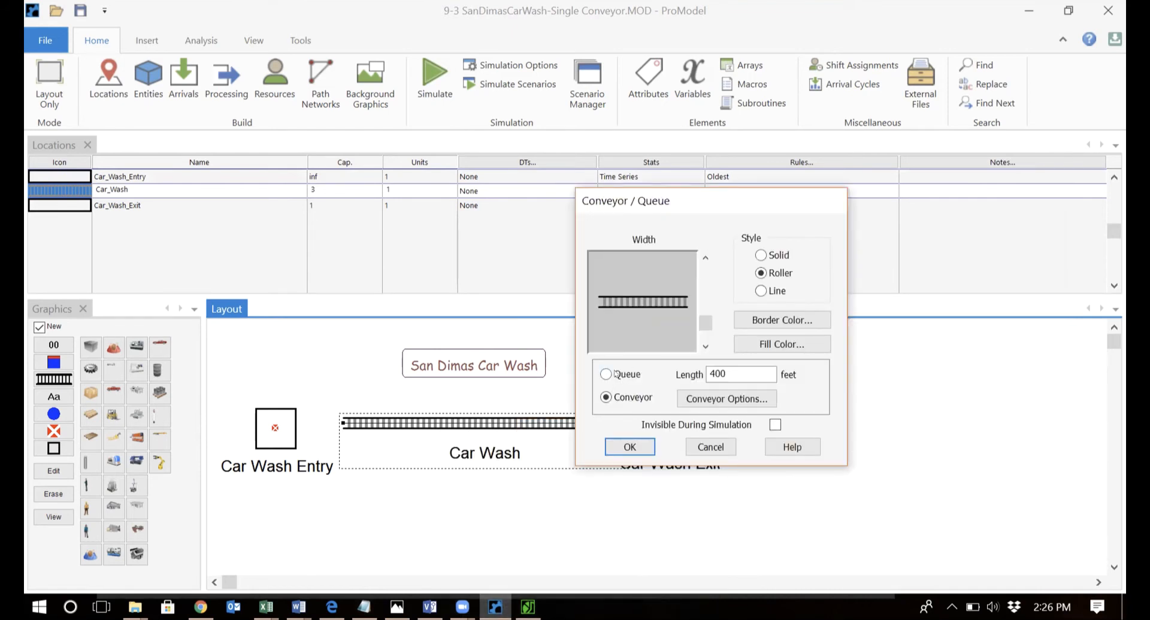
left_click(615, 374)
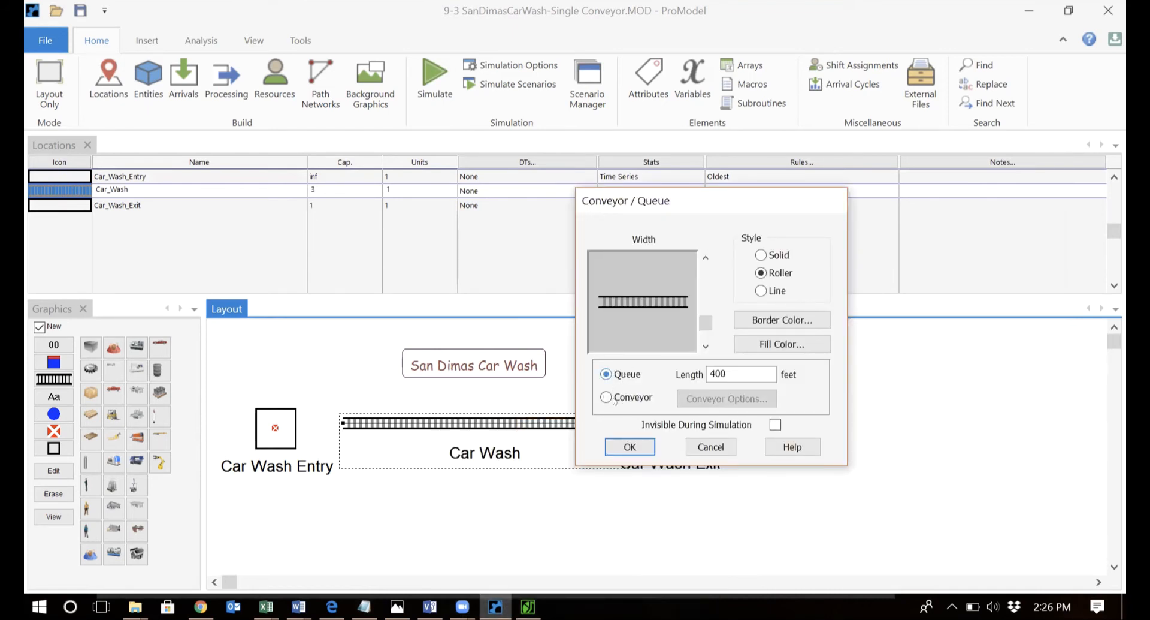
left_click(625, 398)
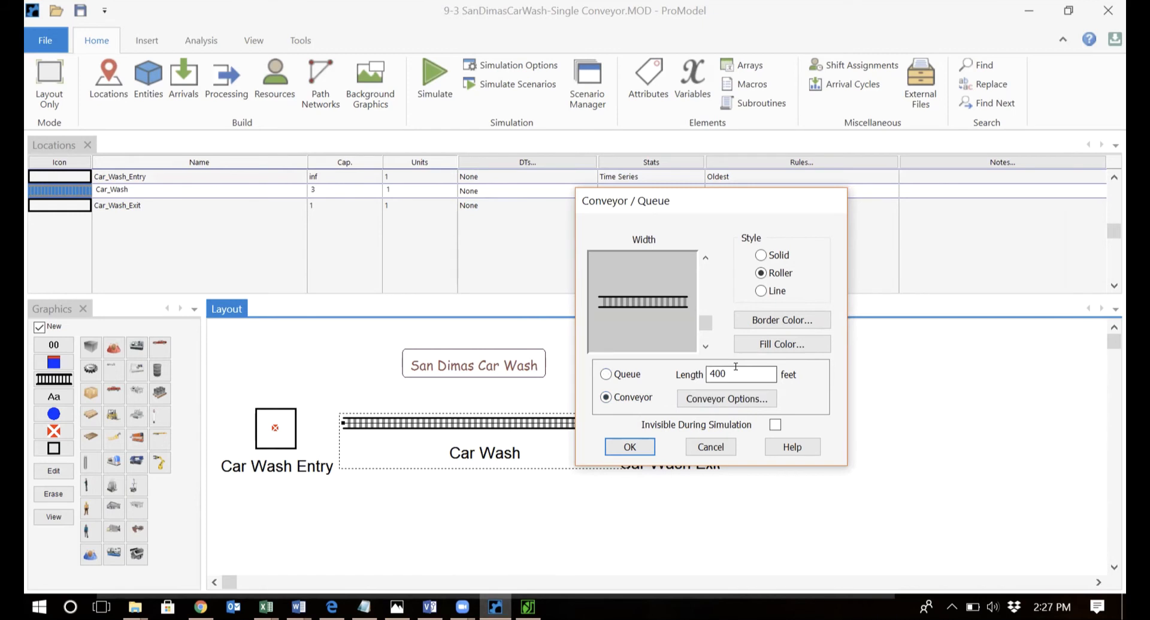
left_click(736, 399)
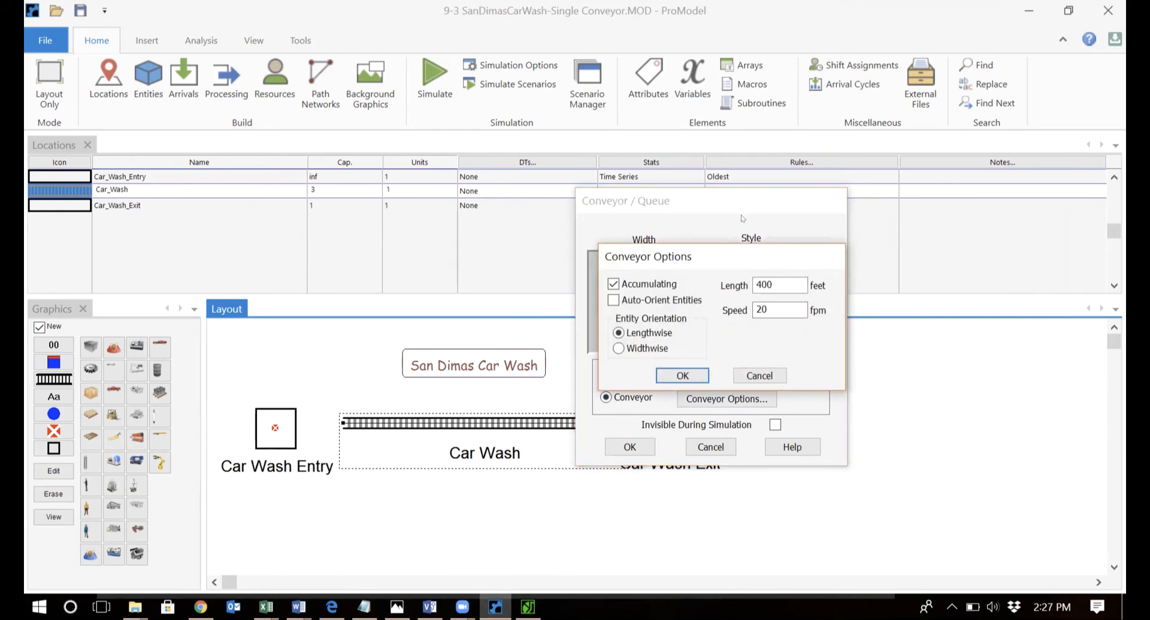
left_click_drag(745, 257, 740, 178)
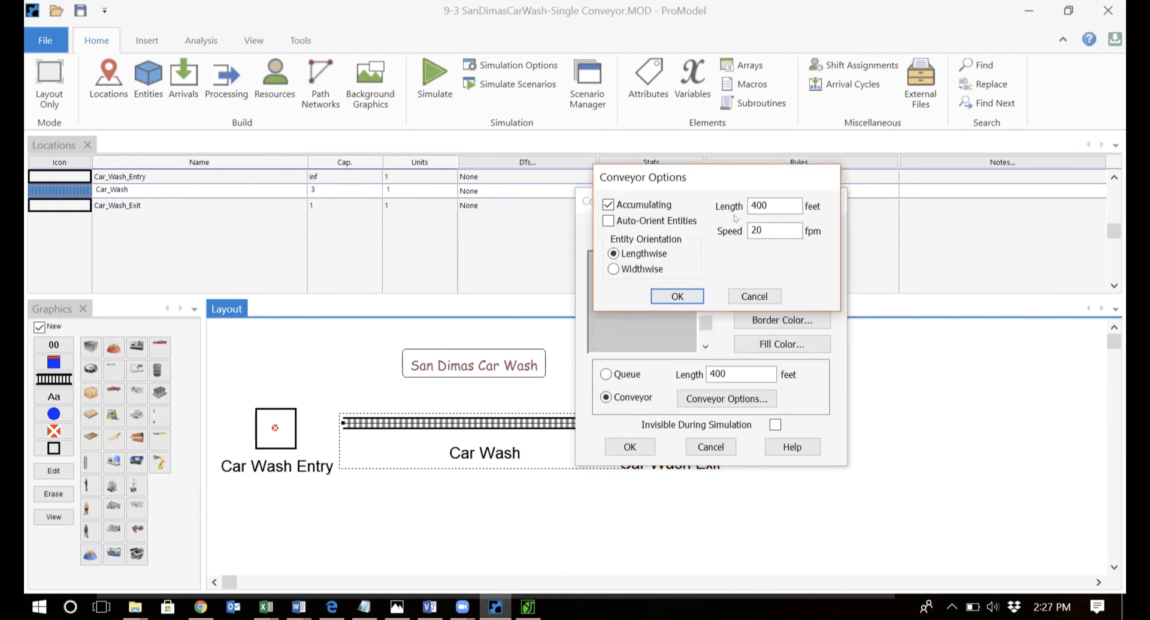
left_click(766, 228)
left_click(365, 607)
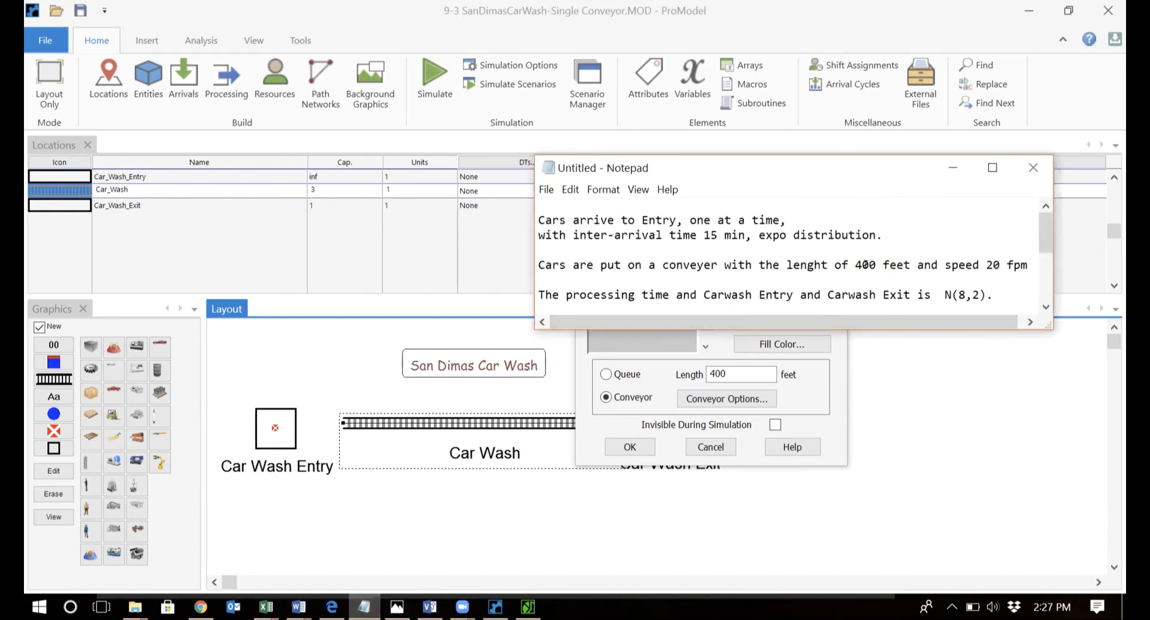
left_click(818, 395)
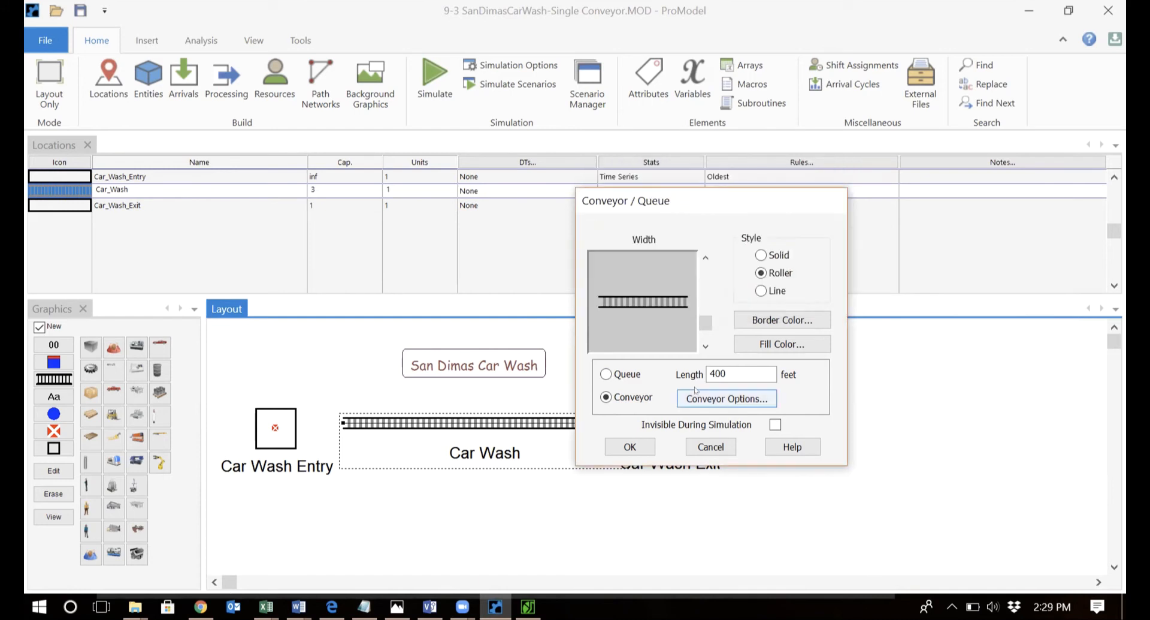
left_click(621, 444)
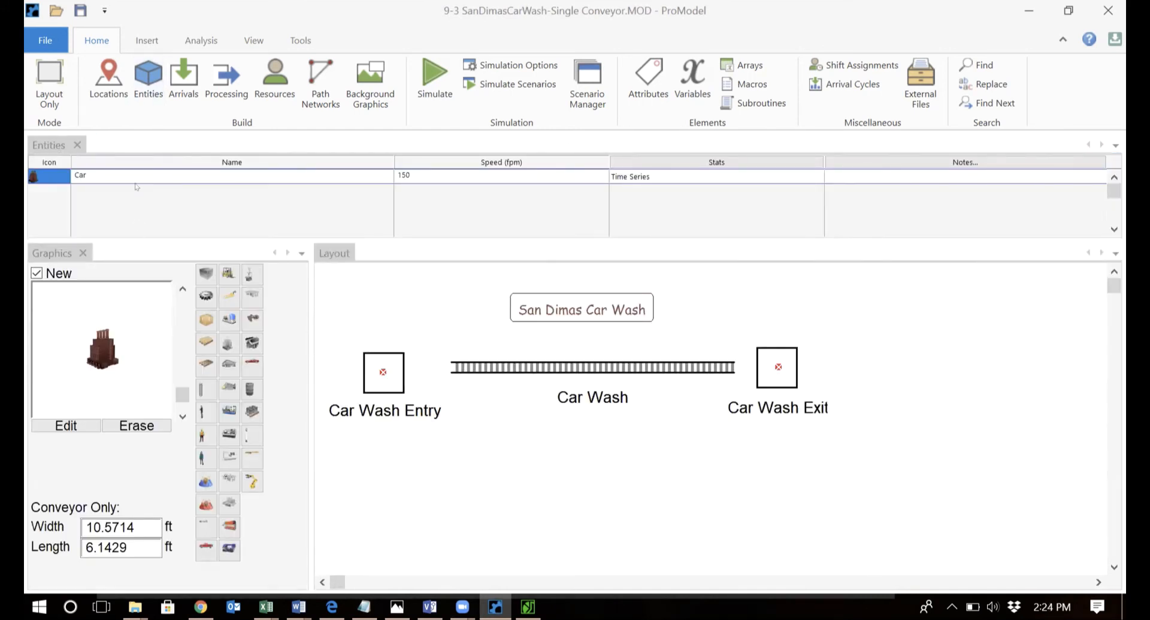
Give the Car arrival a first arrival time of 0, then bring up the Processing tables.
left_click(184, 75)
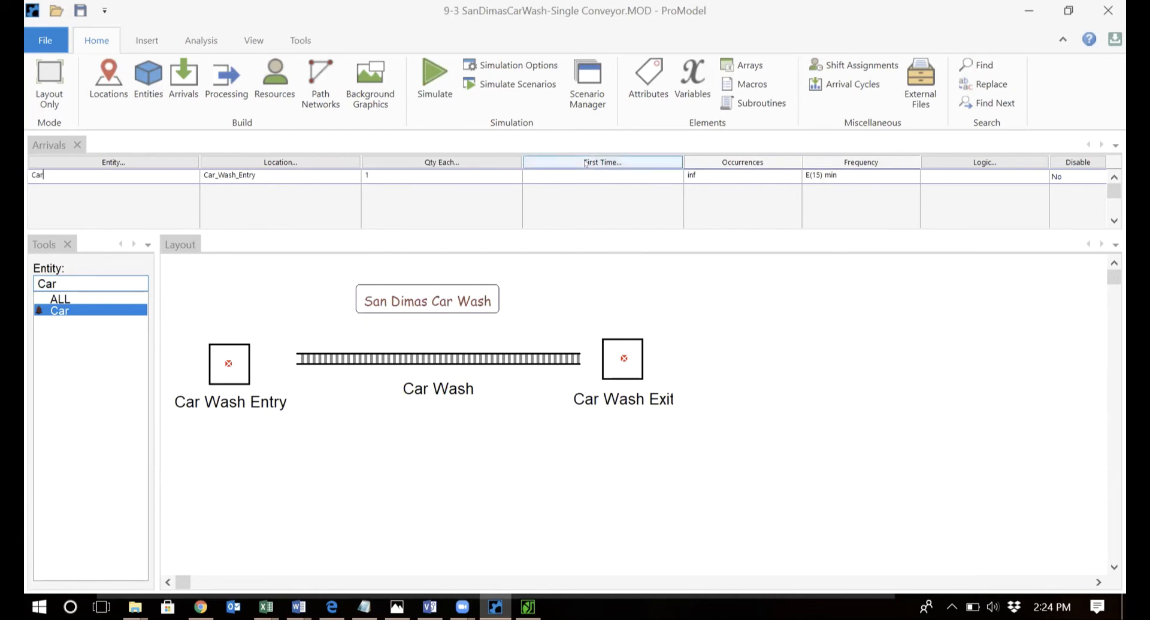
left_click(603, 161)
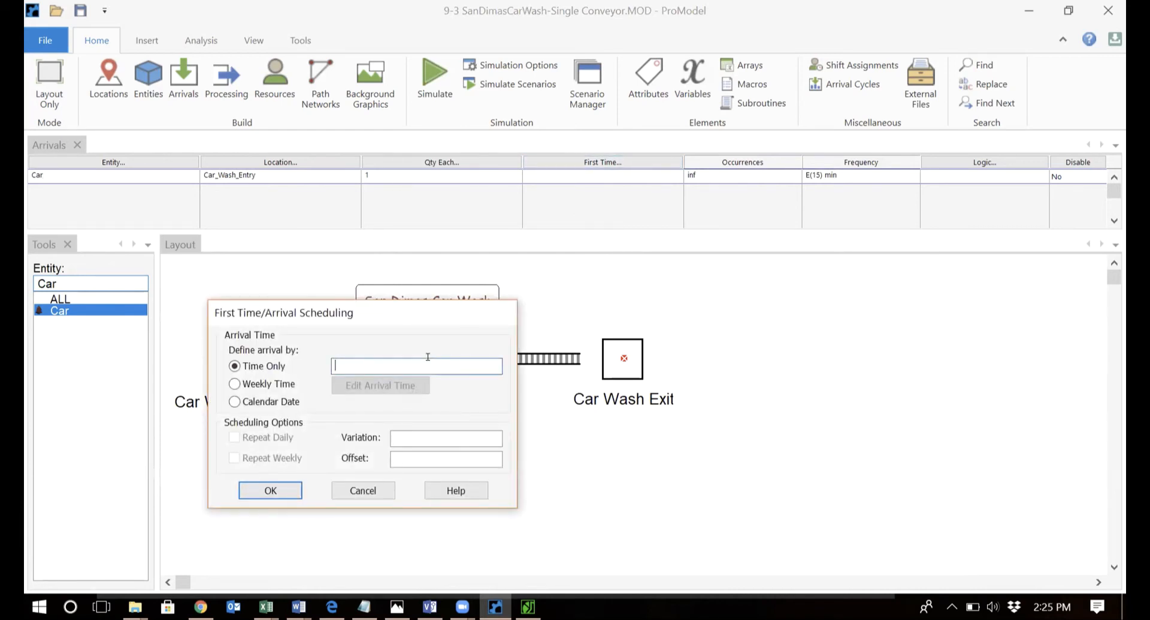
type("0")
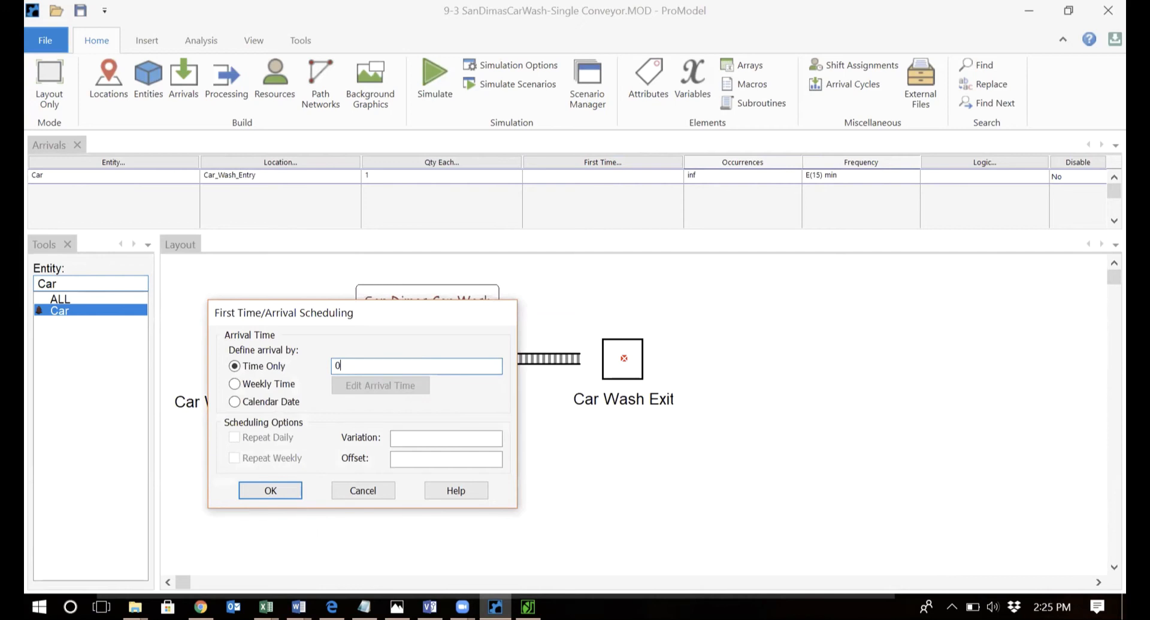
left_click(282, 489)
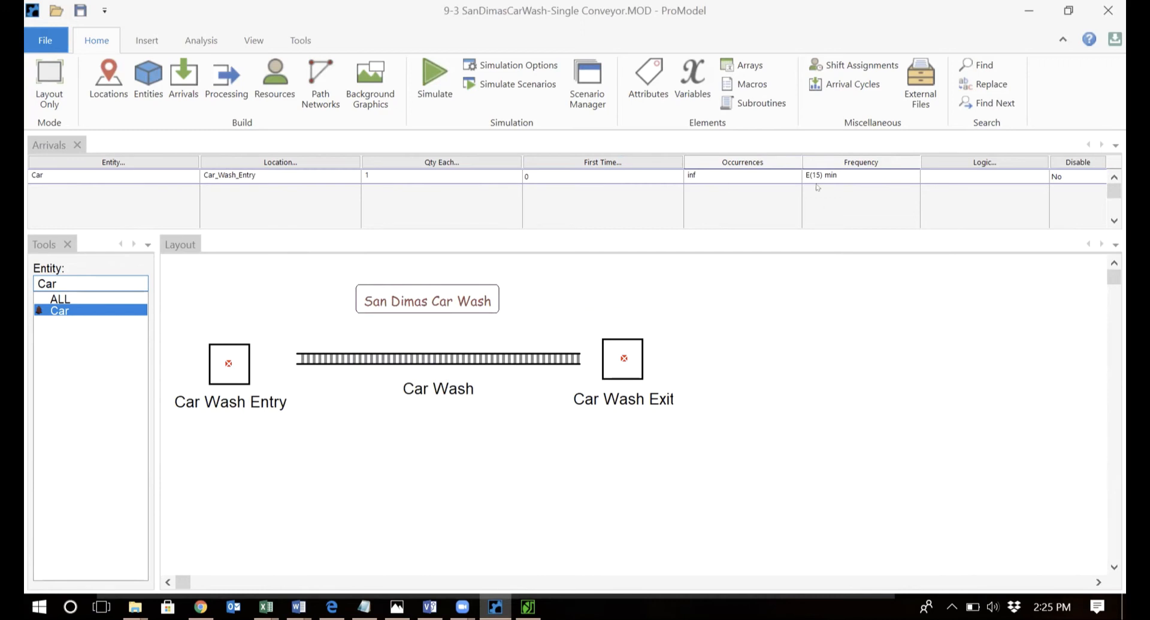
left_click(220, 85)
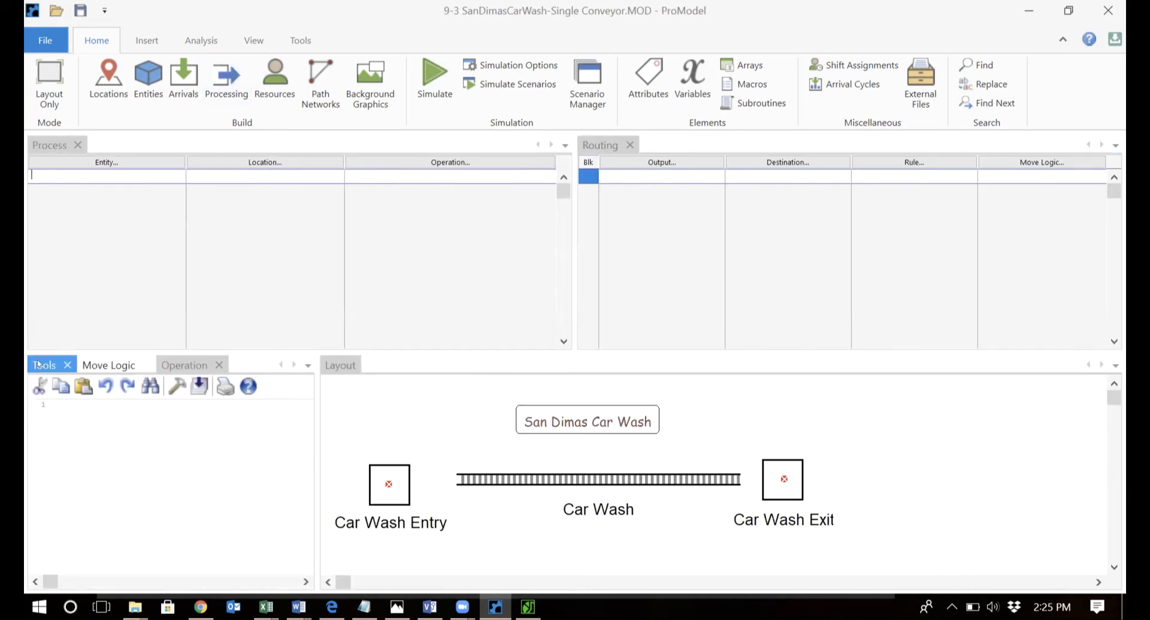
Route Car from Car_Wash_Entry onto the Car_Wash conveyor, to Car_Wash_Exit, then out of the system.
left_click(38, 364)
left_click(66, 510)
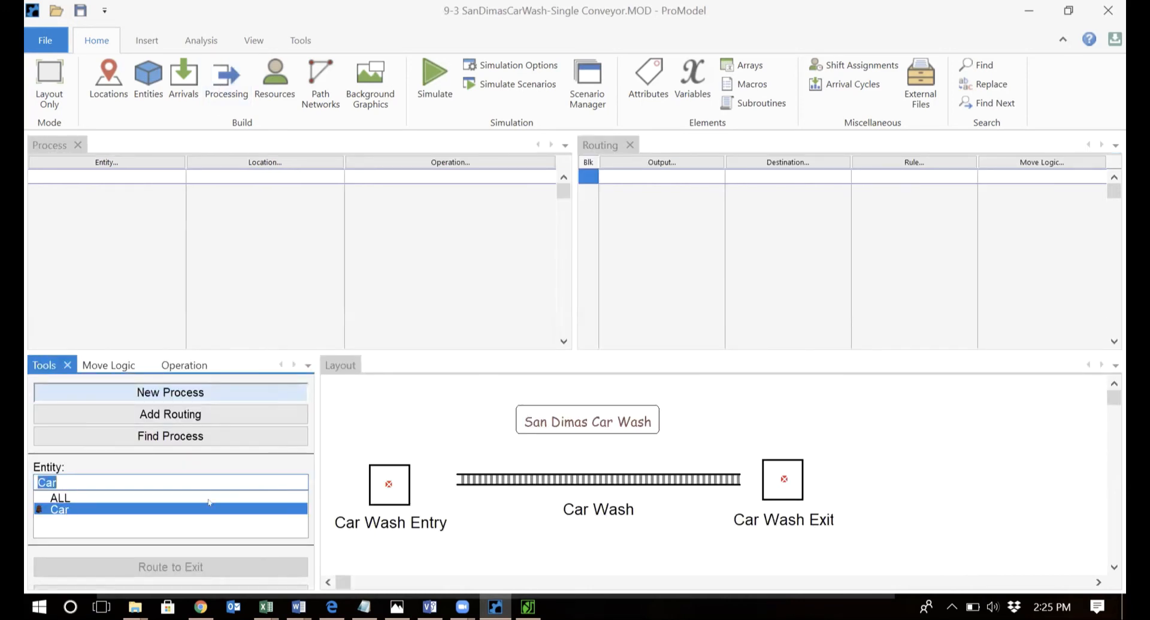
left_click(391, 488)
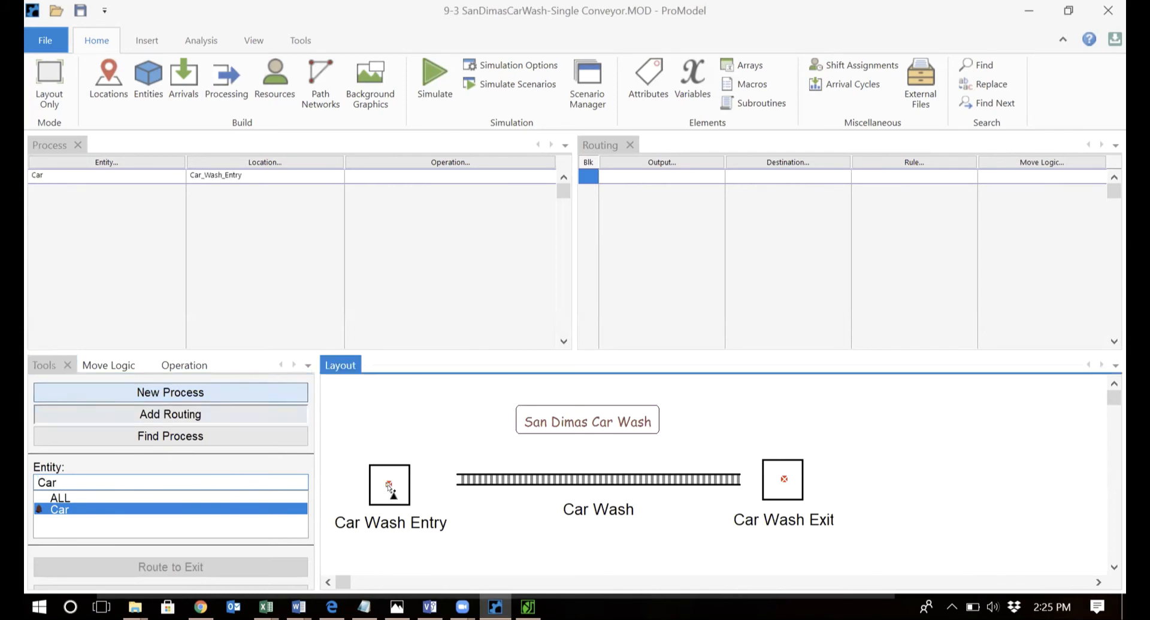
left_click(510, 477)
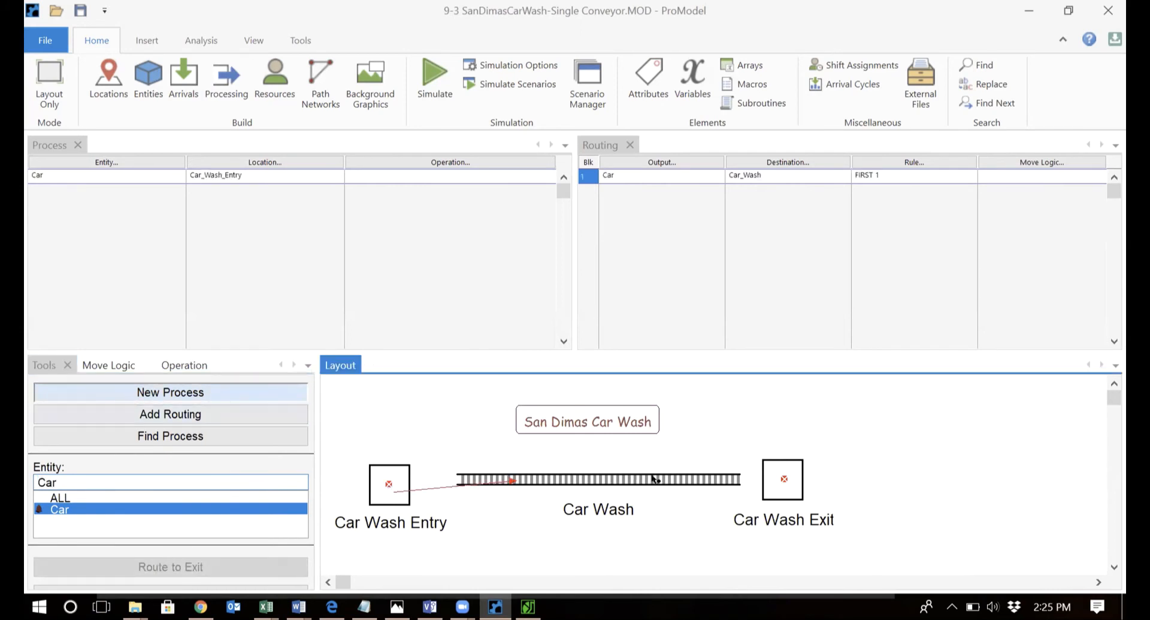
left_click(511, 479)
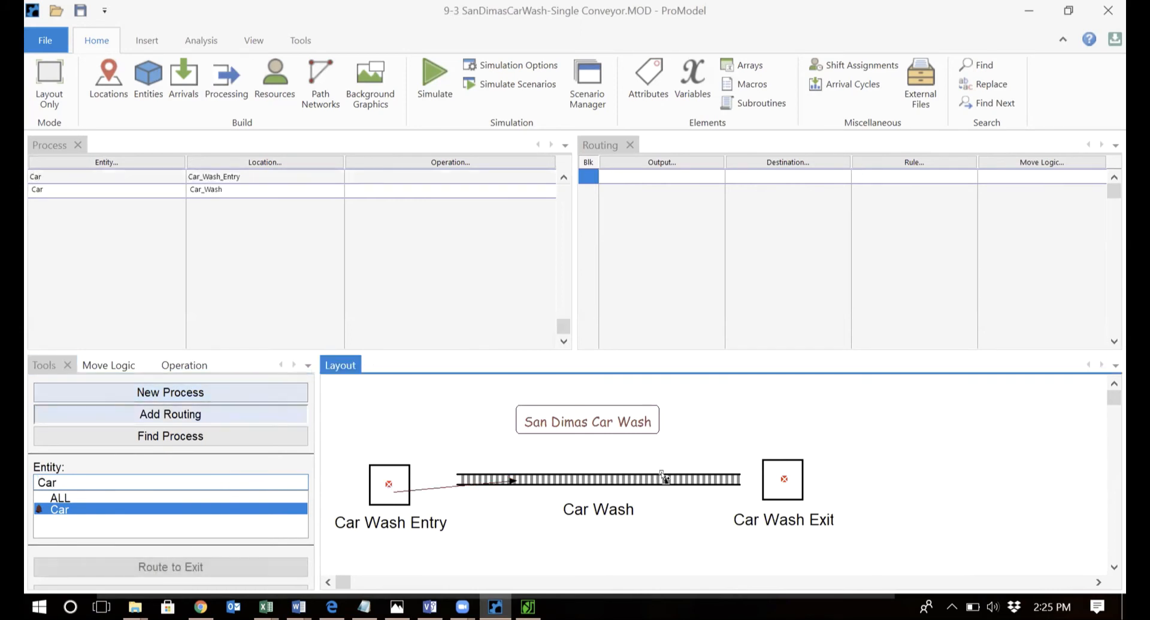
left_click(778, 479)
left_click(776, 472)
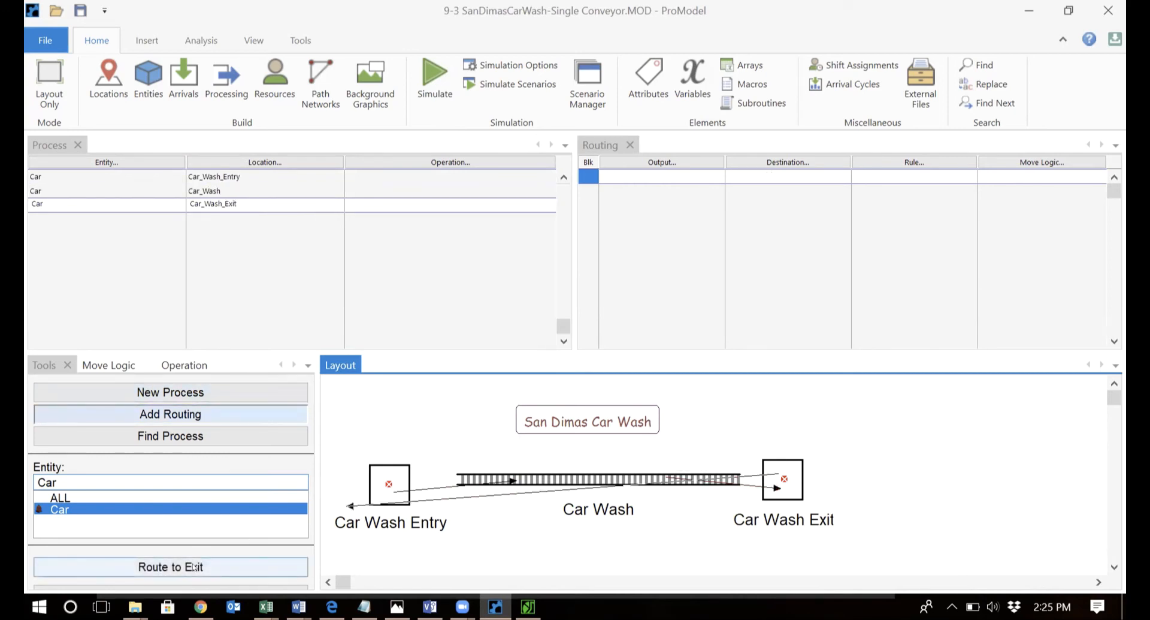
left_click(194, 566)
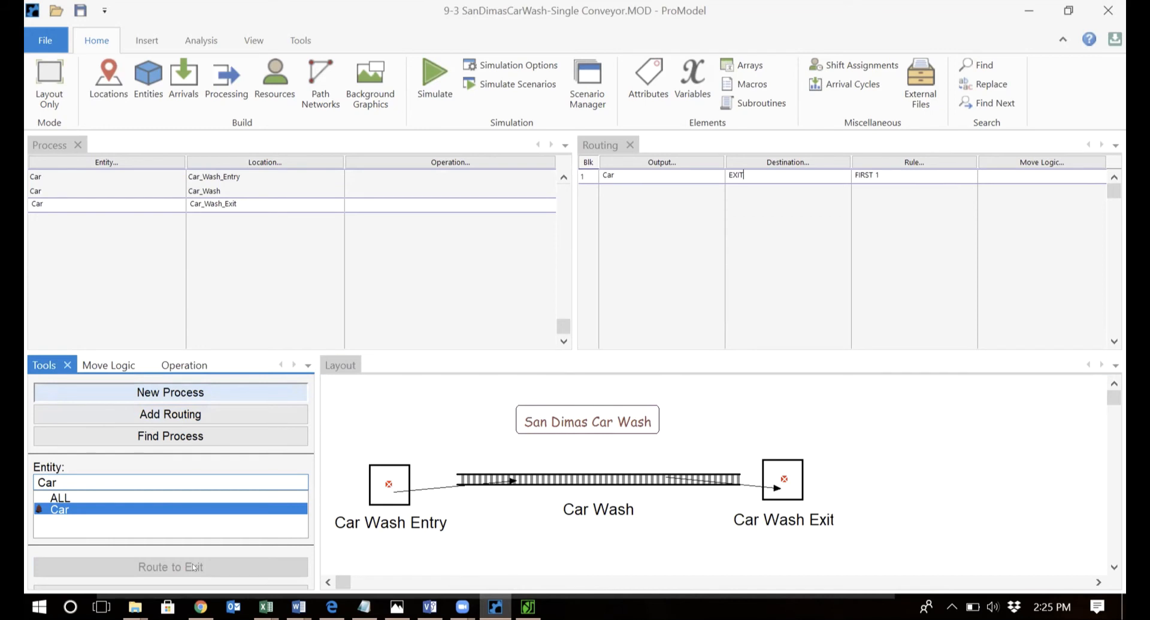
Give Car_Wash_Entry and Car_Wash_Exit the operation Wait N(8,2).
left_click(365, 176)
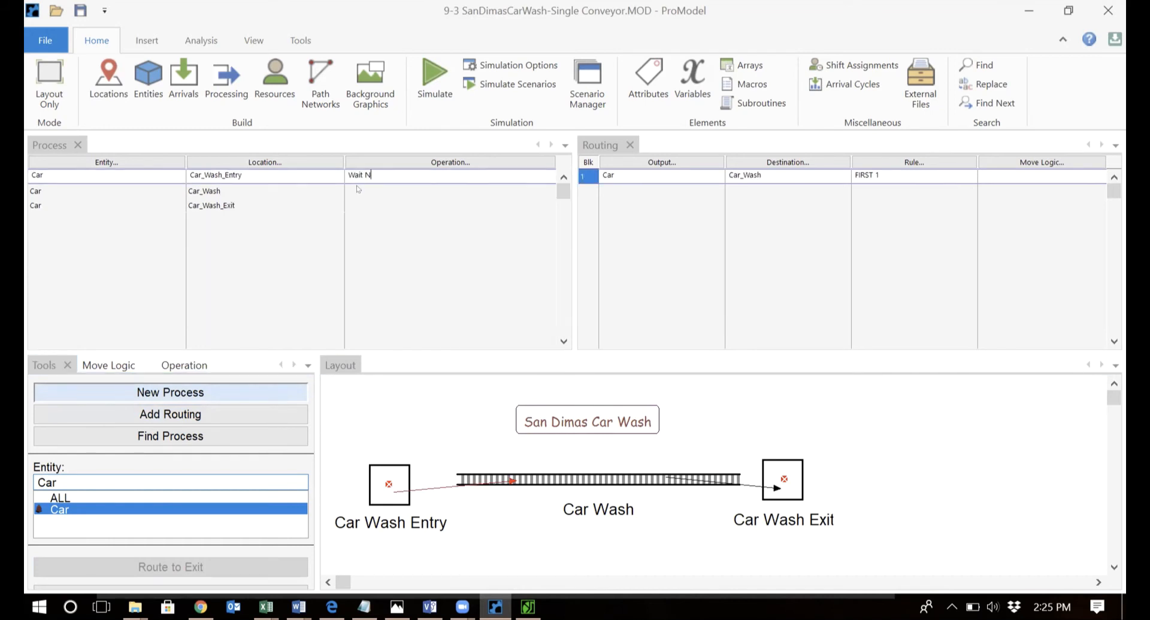
type("(8,2)")
key("shift+Left")
key("shift+Left")
key("shift+Left")
key("shift+Left")
key("shift+Left")
key("shift+Left")
key("shift+Left")
key("shift+Left")
key("ctrl+c")
left_click(359, 203)
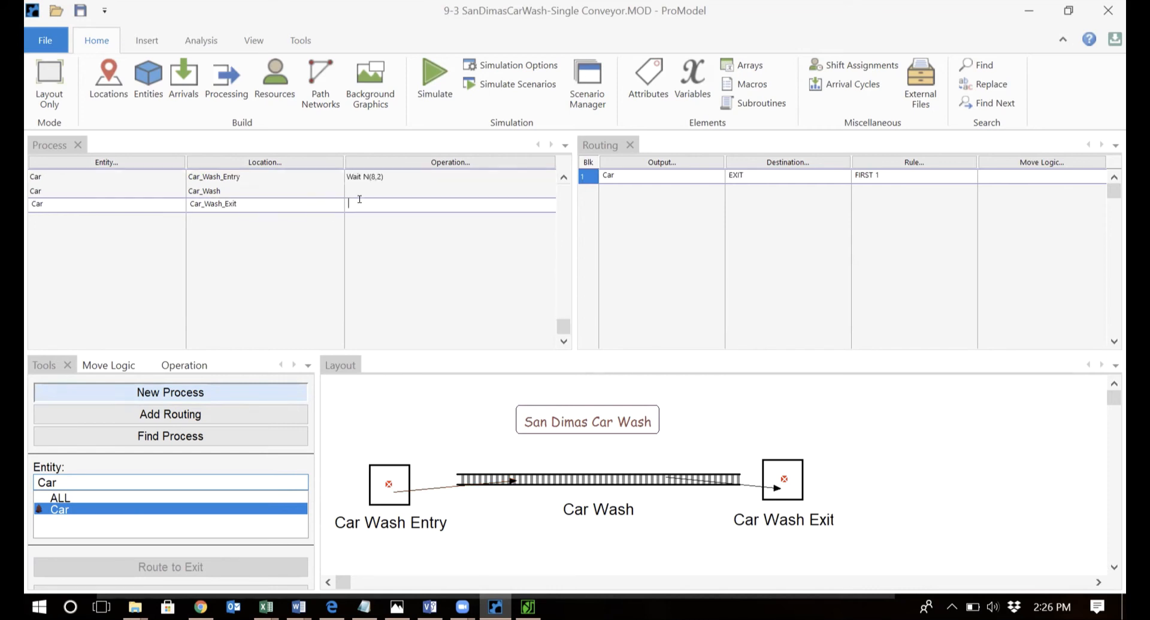
key("ctrl+v")
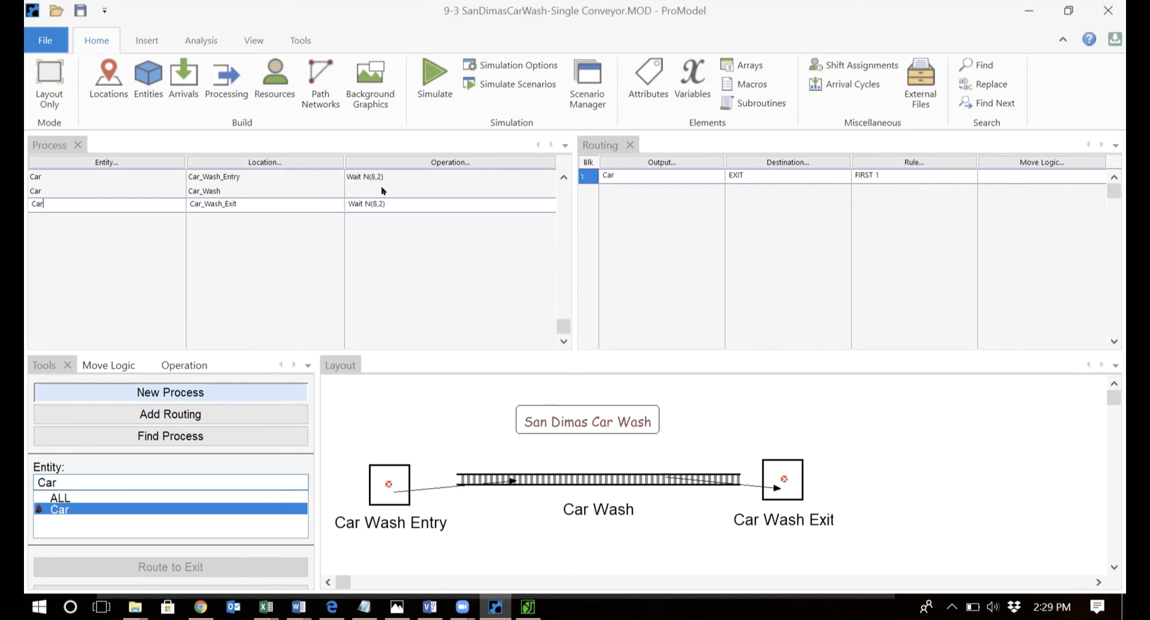
left_click(382, 191)
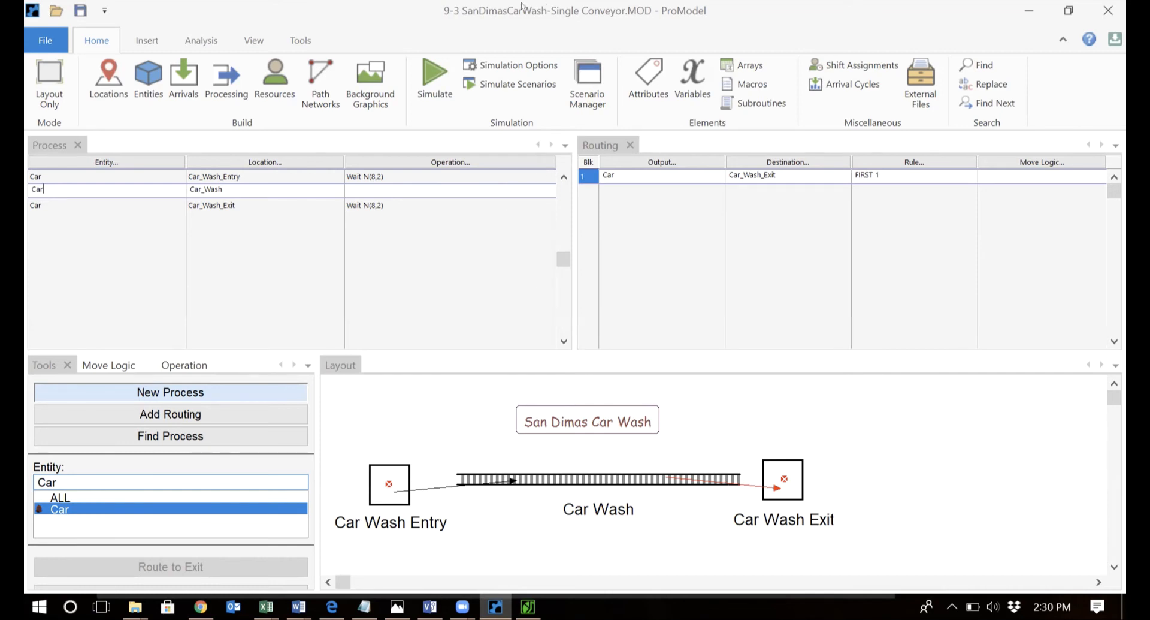
Run the Baseline simulation, view the 403 car exits in Output Viewer, and return to the model.
left_click(502, 67)
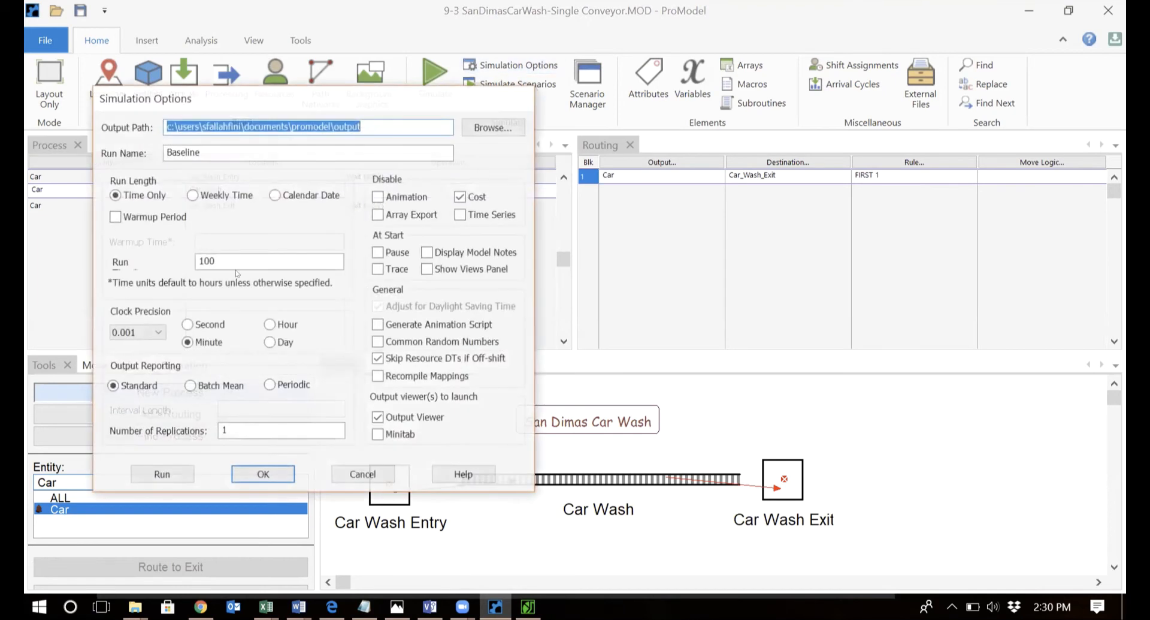
left_click(161, 474)
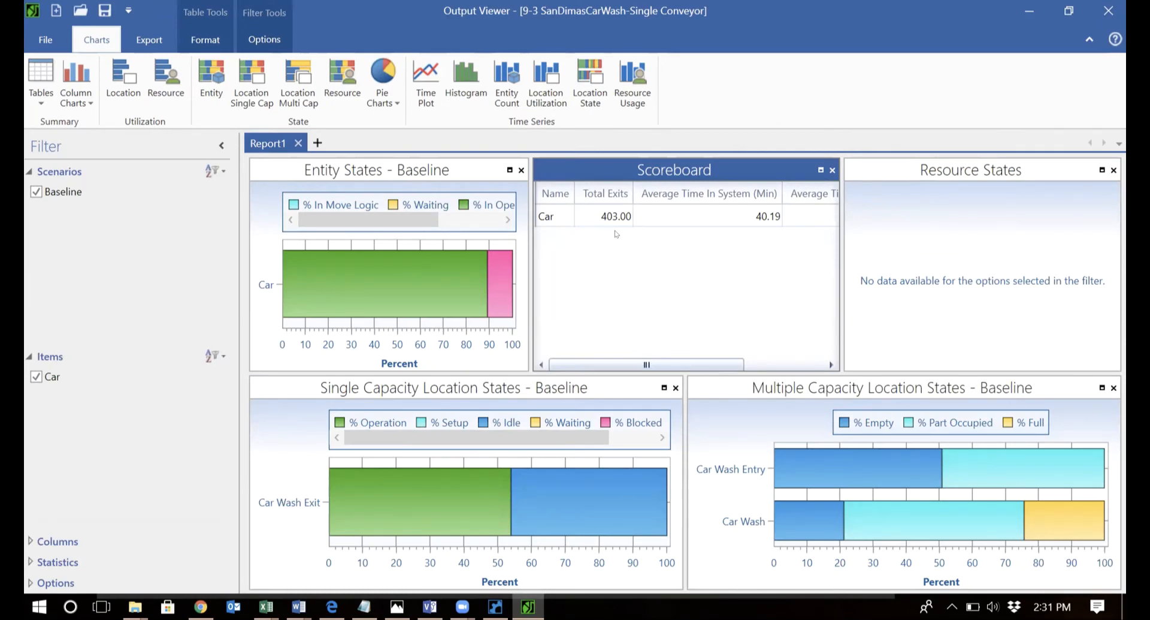
key("alt+Tab")
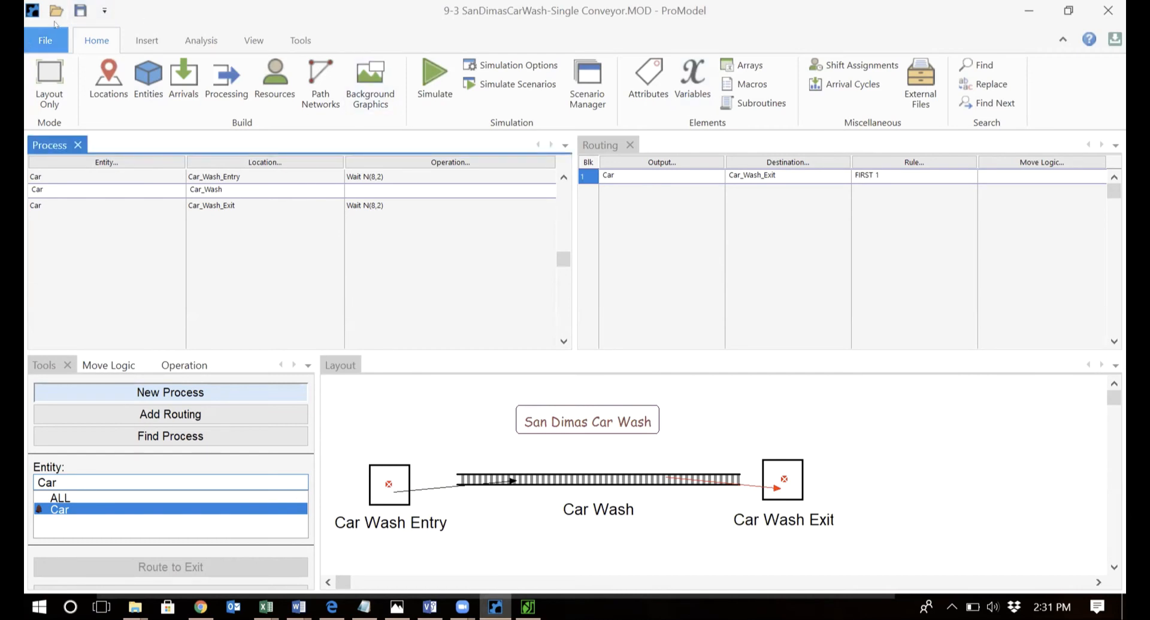
Open the 9-4 Ship'nBoxes-Multiple Conveyors.MOD model from the File menu.
left_click(53, 42)
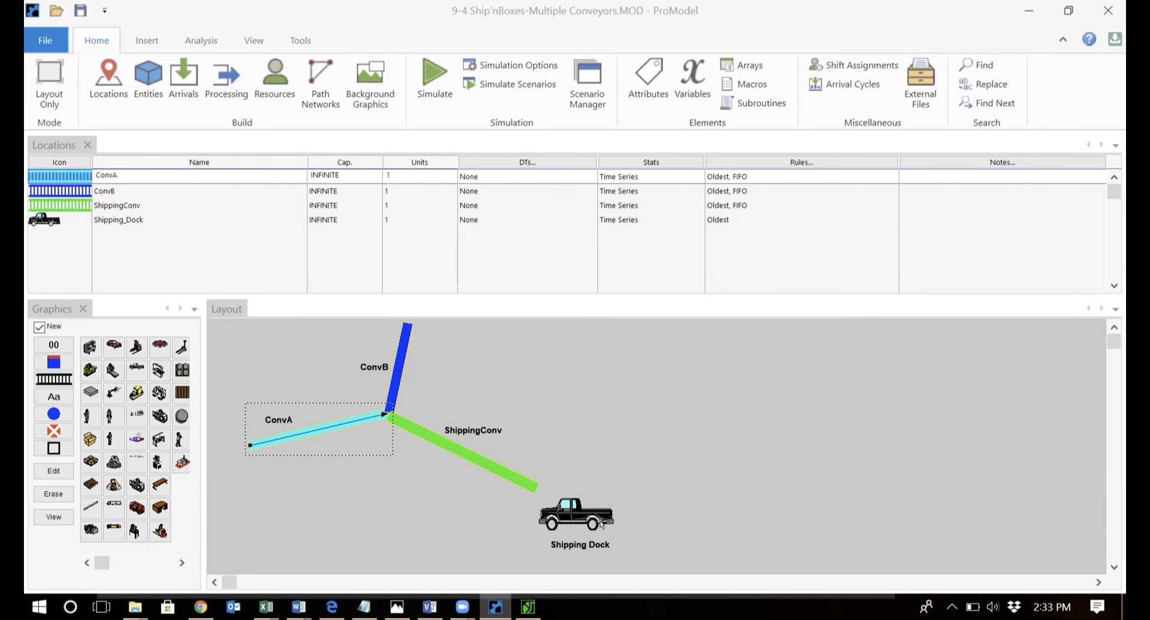
Switch to the Notepad notes listing BoxA/BoxB arrivals and conveyor speeds of 50, 30 and 20 fpm.
key("alt+Tab")
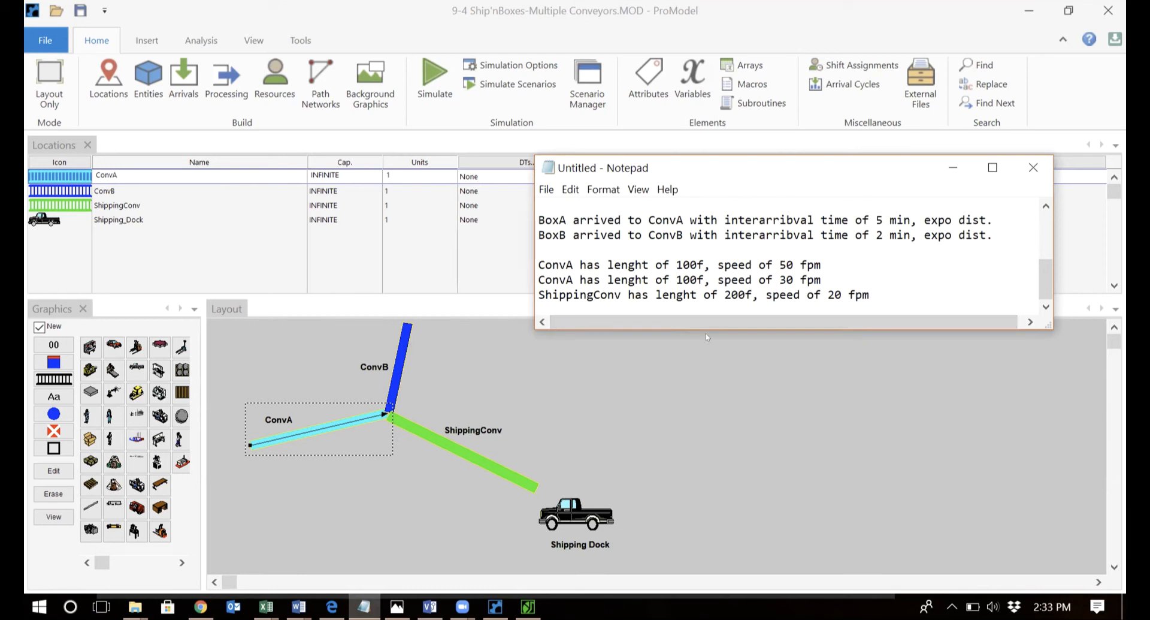
Reposition the notes window and change the second conveyor line's ConvA to ConvB.
double_click(821, 274)
left_click(821, 273)
left_click(876, 289)
left_click_drag(708, 163, 822, 277)
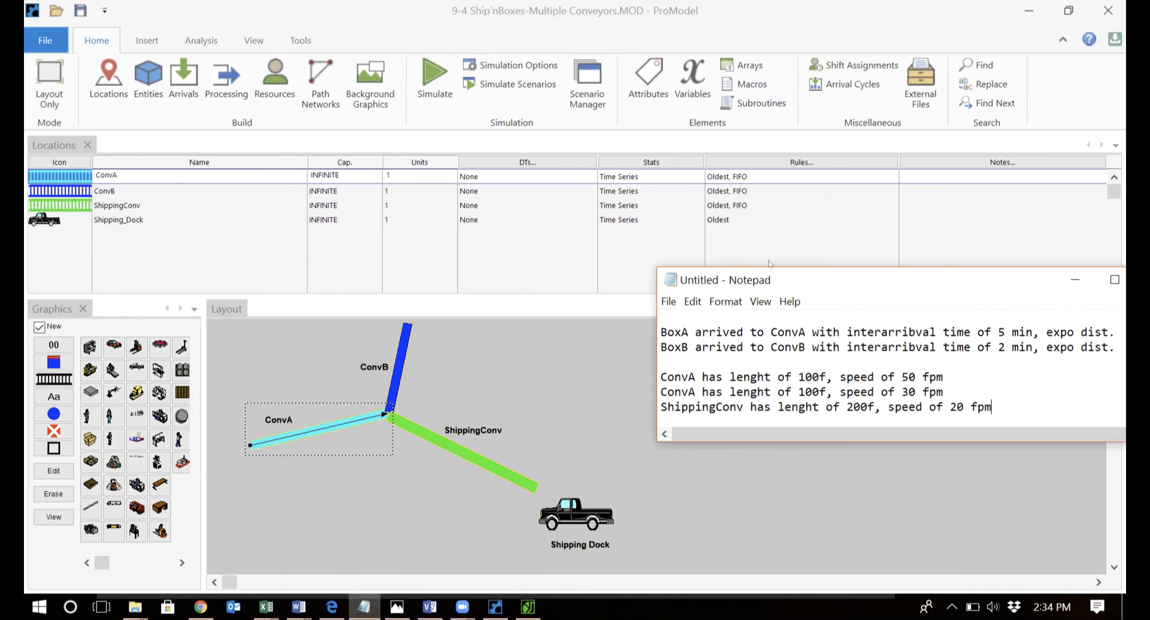
left_click_drag(832, 280, 716, 163)
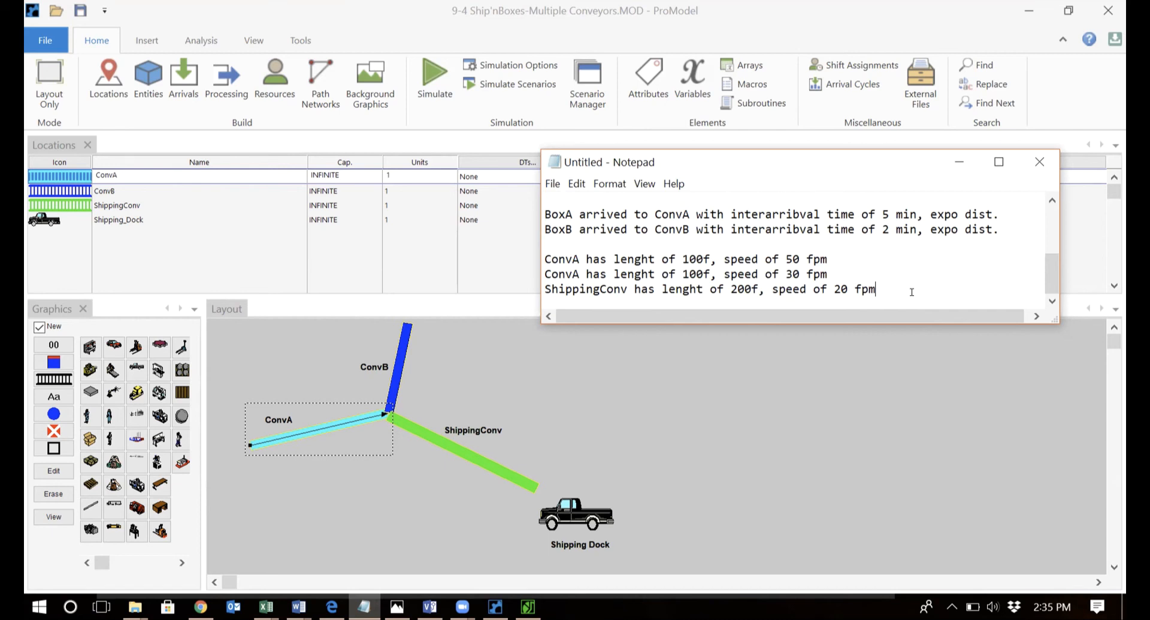
left_click(579, 273)
key("BackSpace")
type("B")
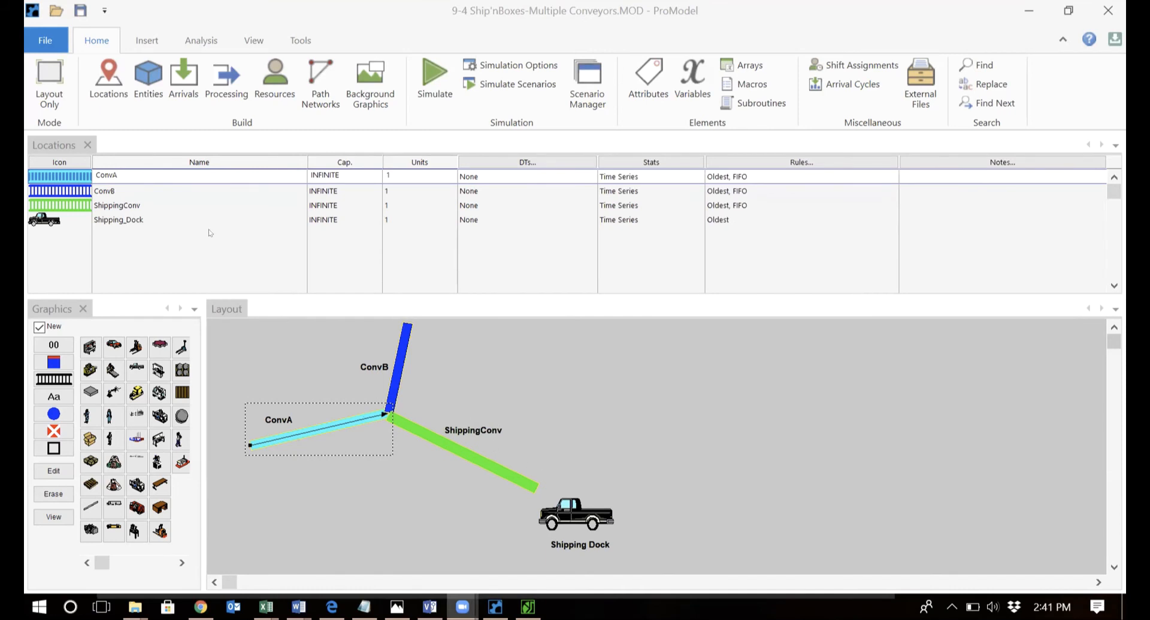
Review the BoxA and BoxB entities and arrivals: BoxA at ConvA every E(5), BoxB at ConvB every E(2).
left_click(135, 94)
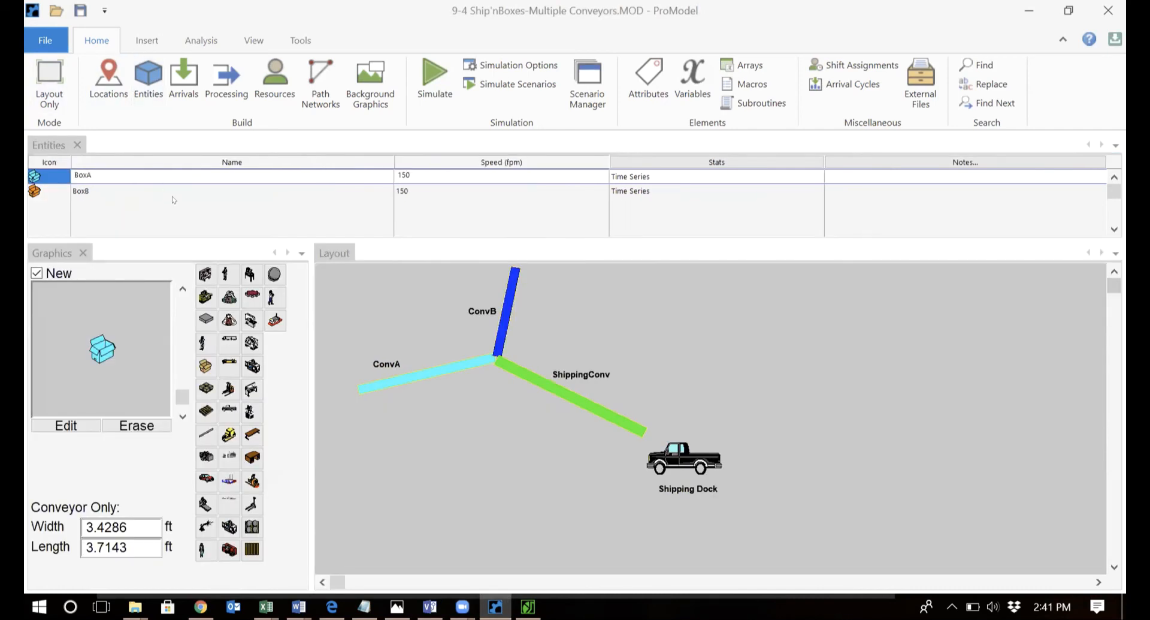
left_click(189, 80)
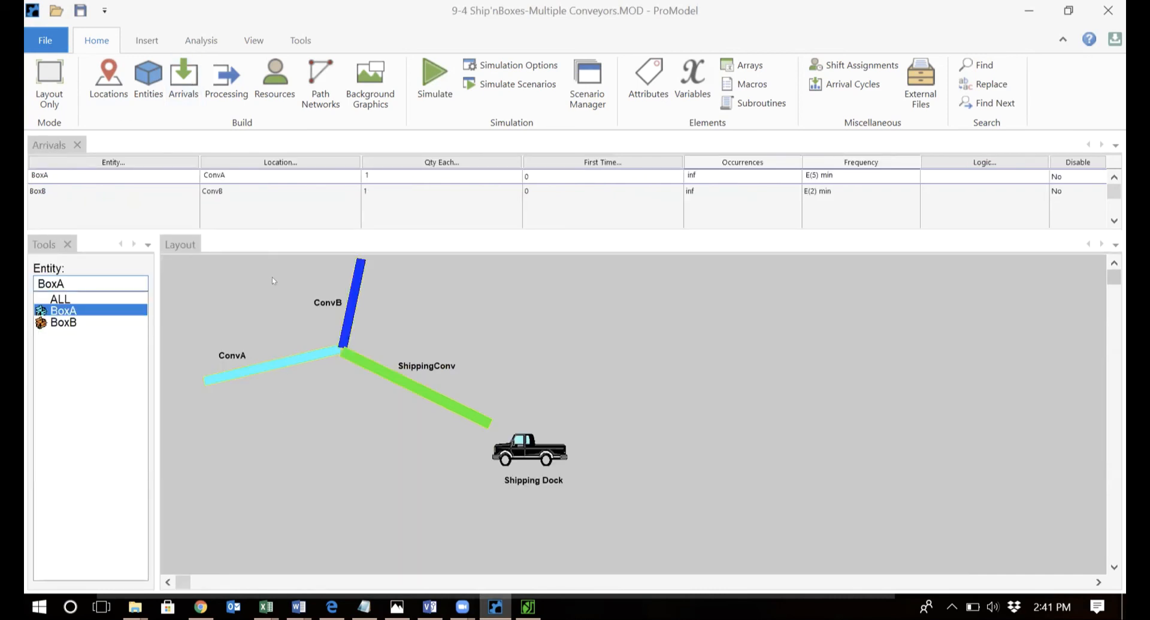
left_click(163, 200)
left_click(172, 190)
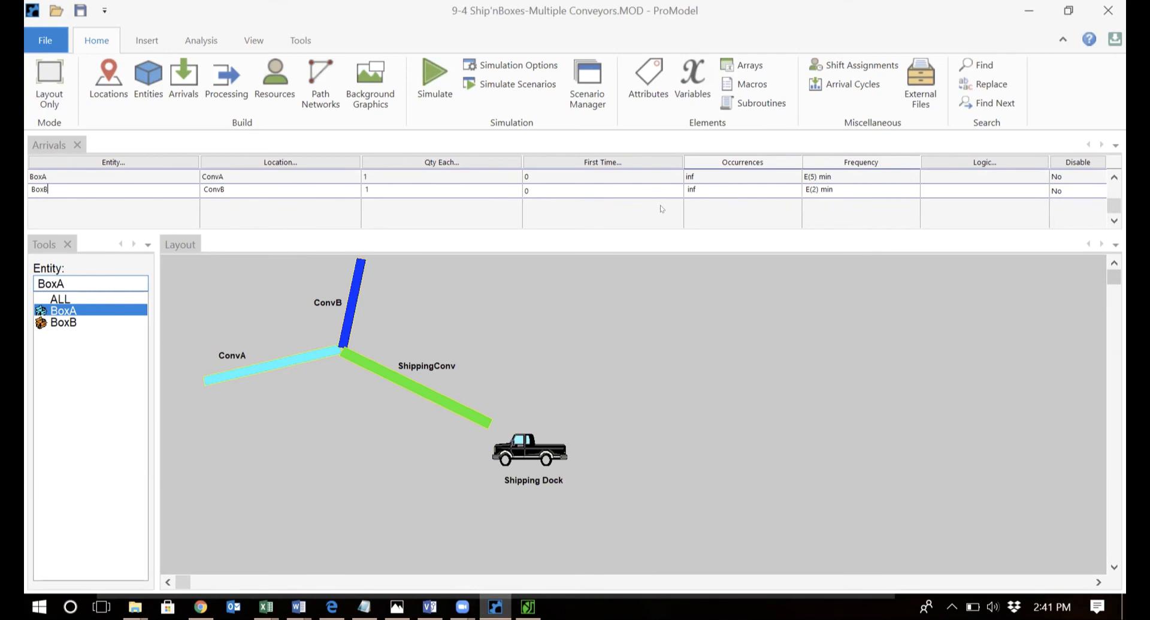
left_click(230, 300)
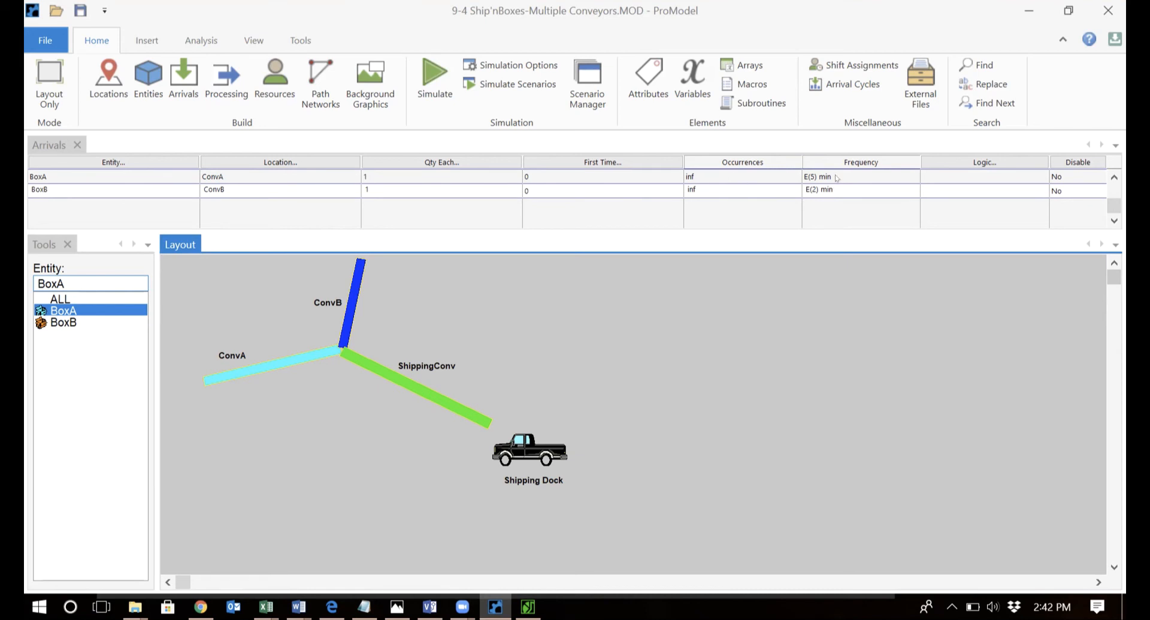
Route BoxA from ConvA to ShippingConv, then Shipping_Dock, then out of the system.
left_click(221, 94)
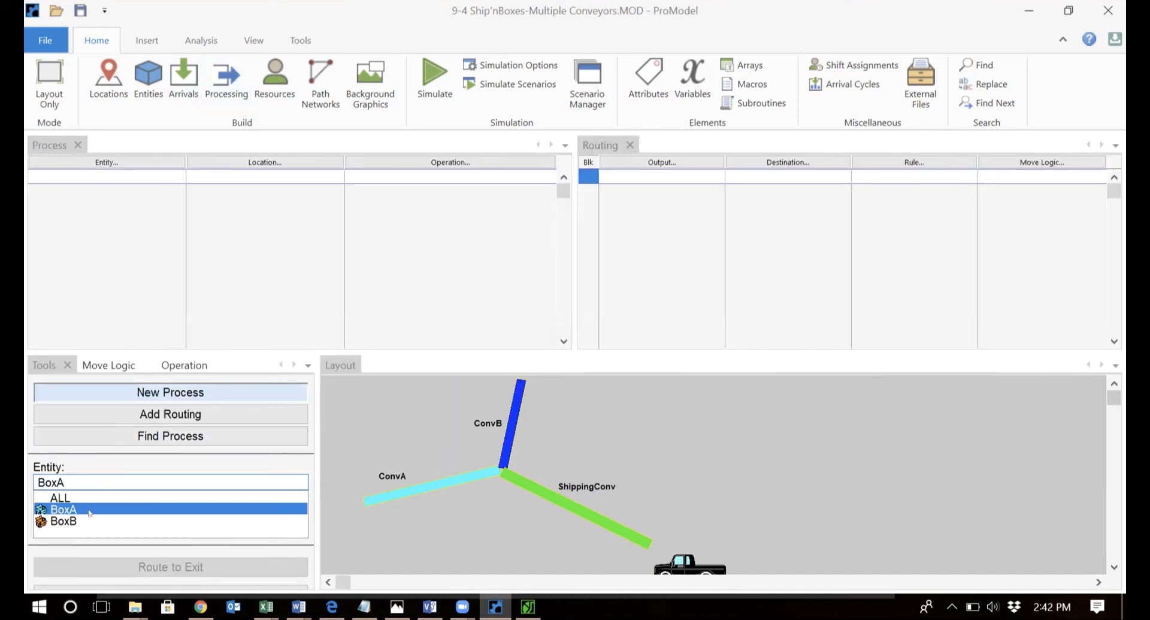
left_click(436, 485)
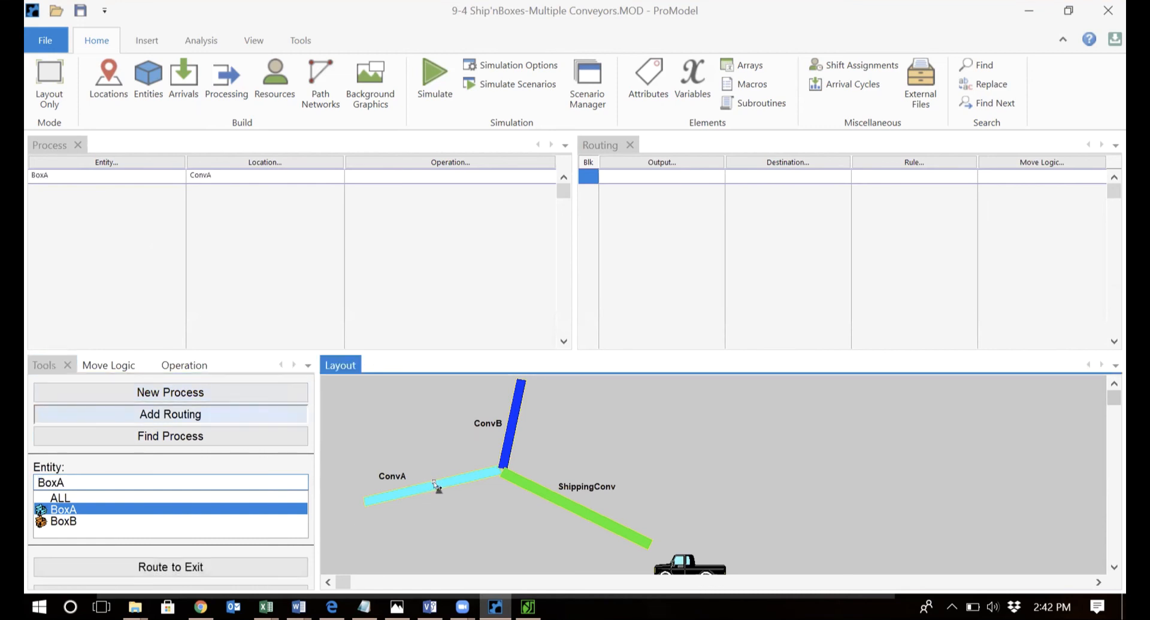
left_click(538, 486)
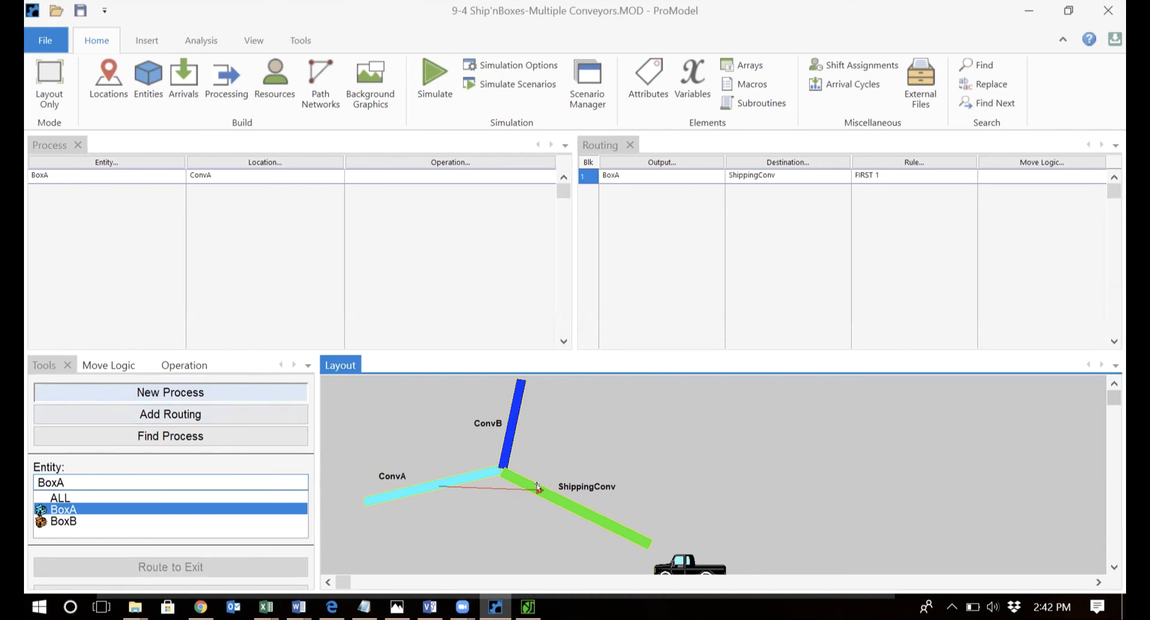
left_click(572, 505)
left_click(678, 561)
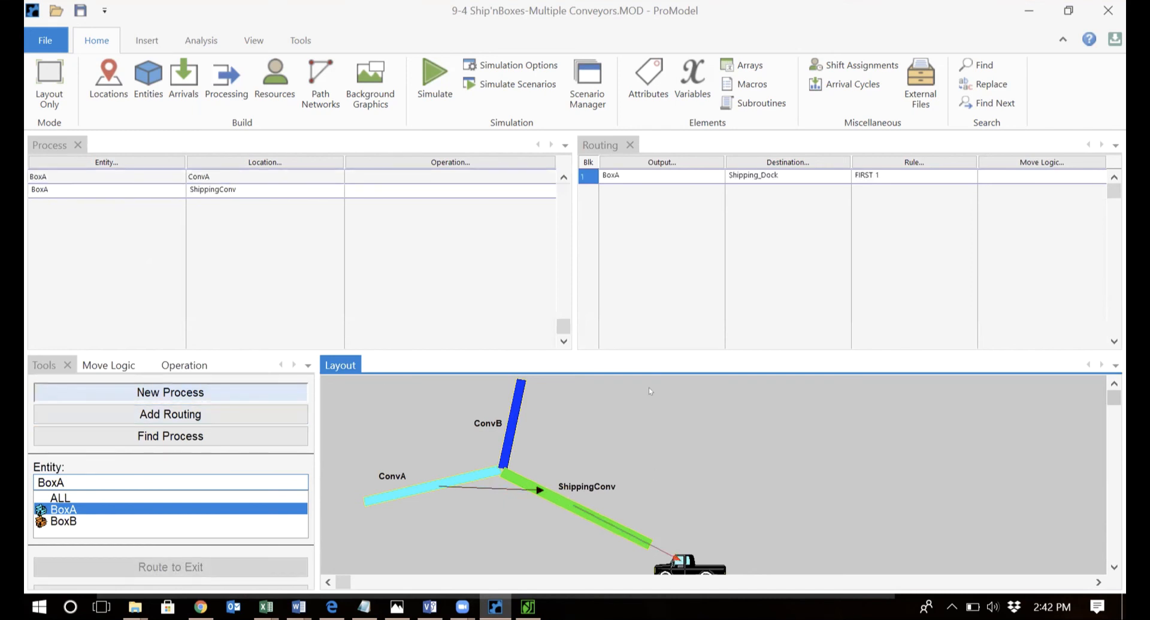
left_click(677, 498)
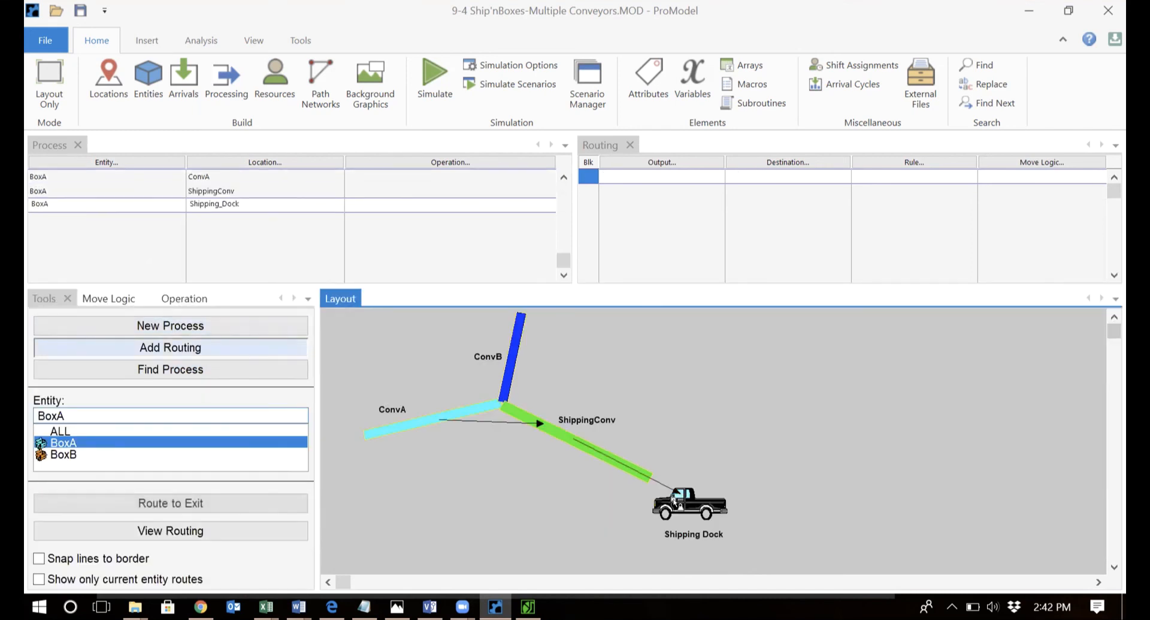
left_click(209, 502)
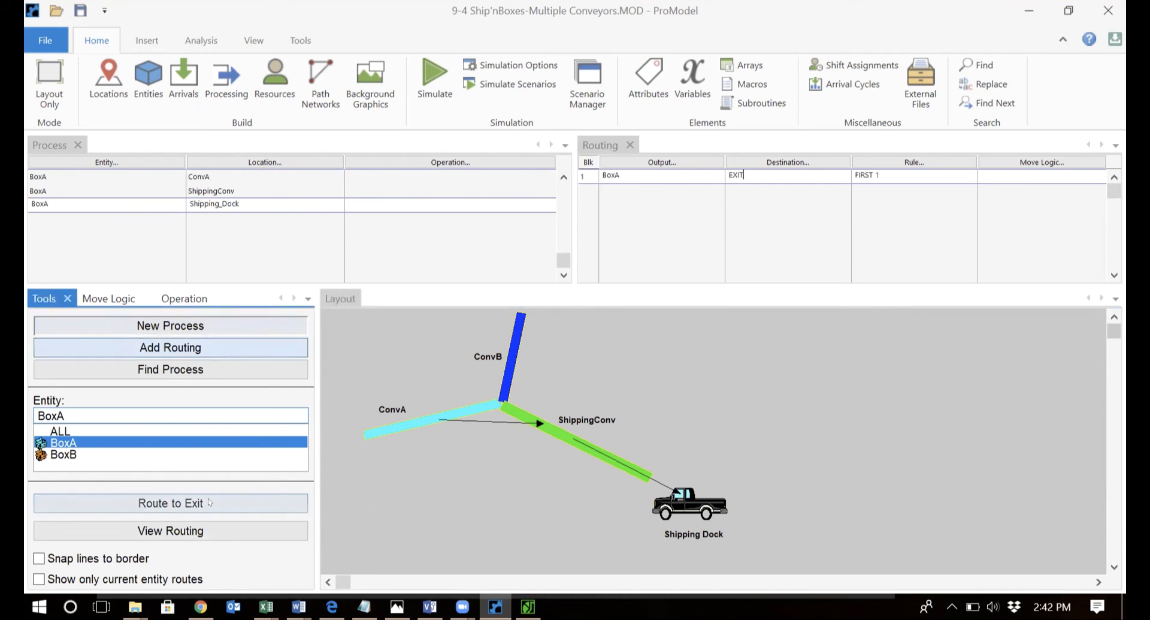
Route BoxB from ConvB to ShippingConv, then Shipping_Dock, then out of the system.
left_click(103, 455)
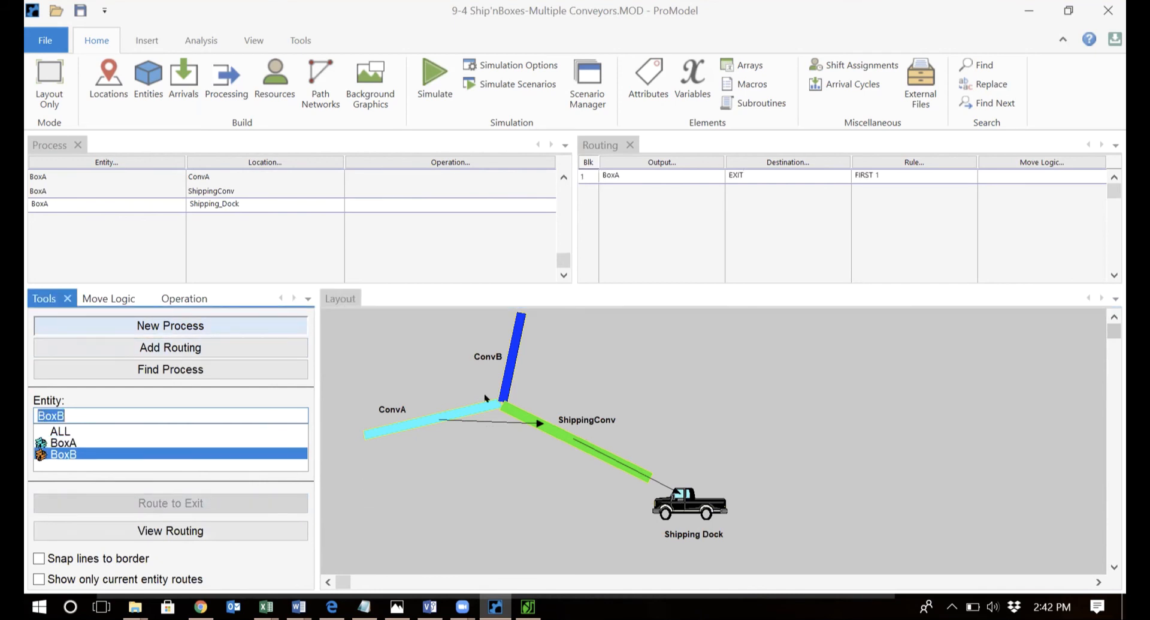
left_click(512, 328)
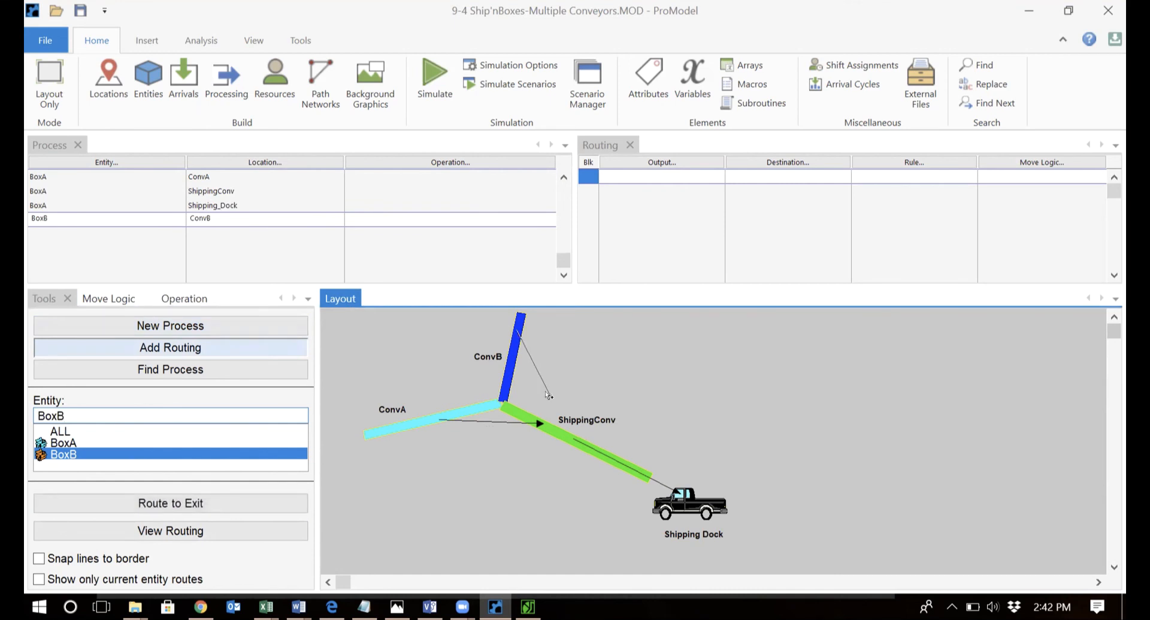
left_click(557, 429)
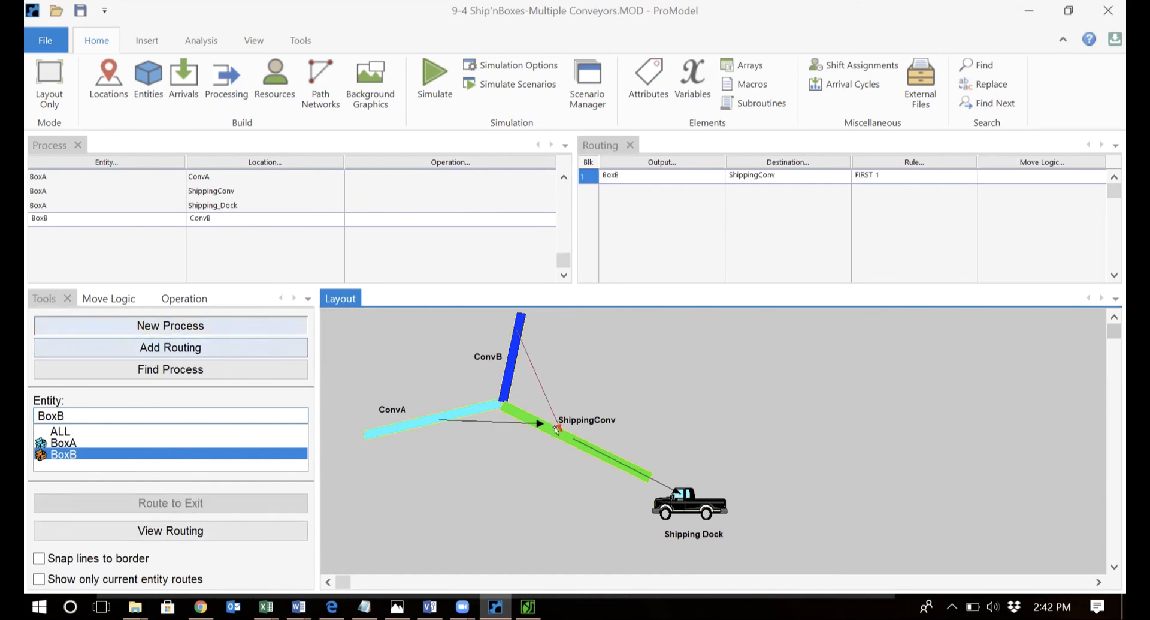
left_click(514, 408)
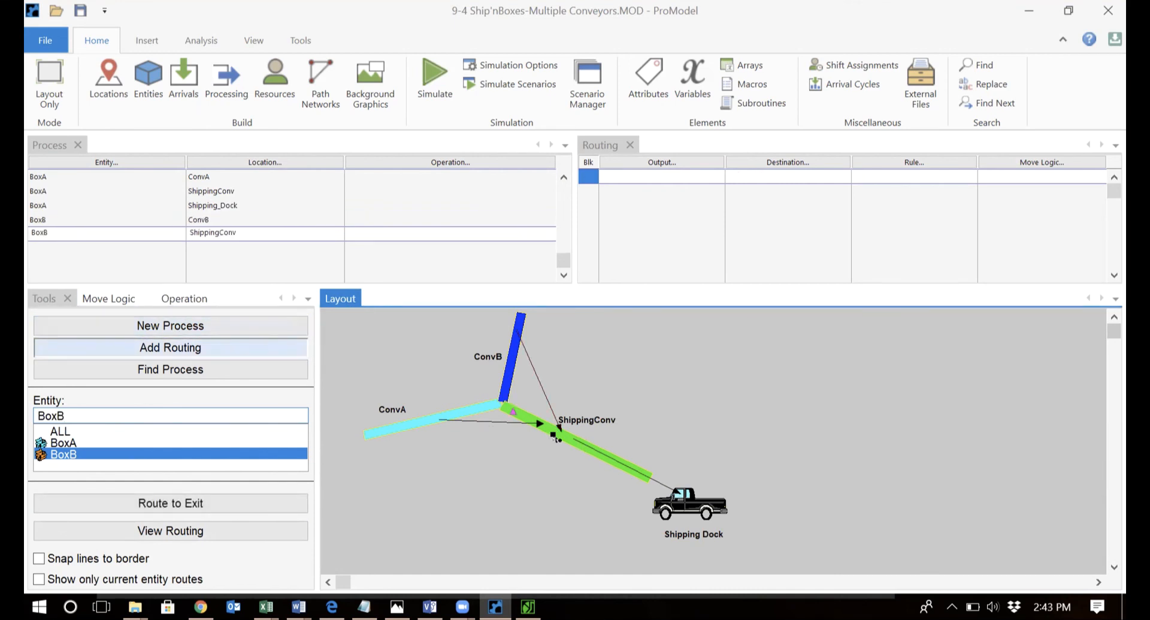
left_click(683, 502)
left_click(708, 503)
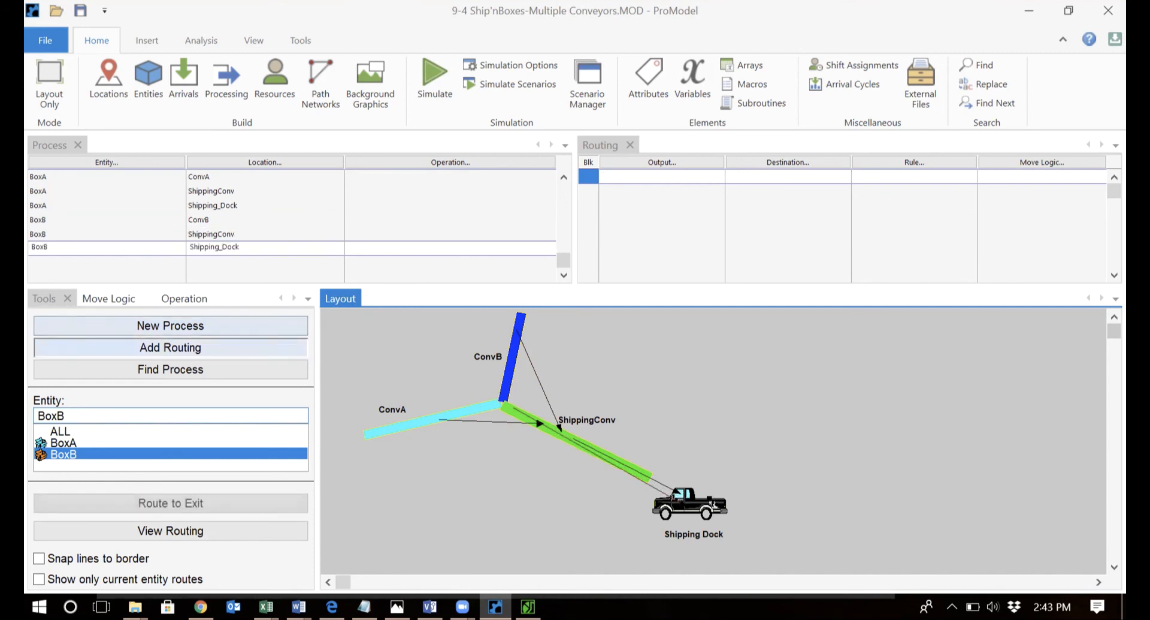
left_click(227, 501)
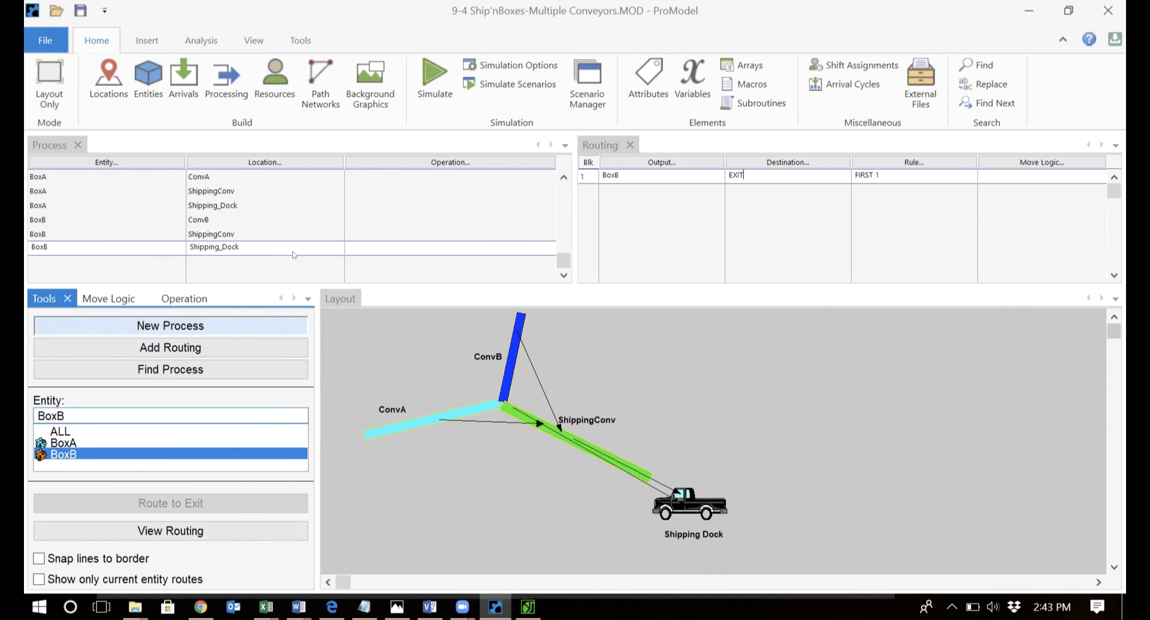
Compare the Locations table with the conveyor specifications in the notes.
left_click(110, 88)
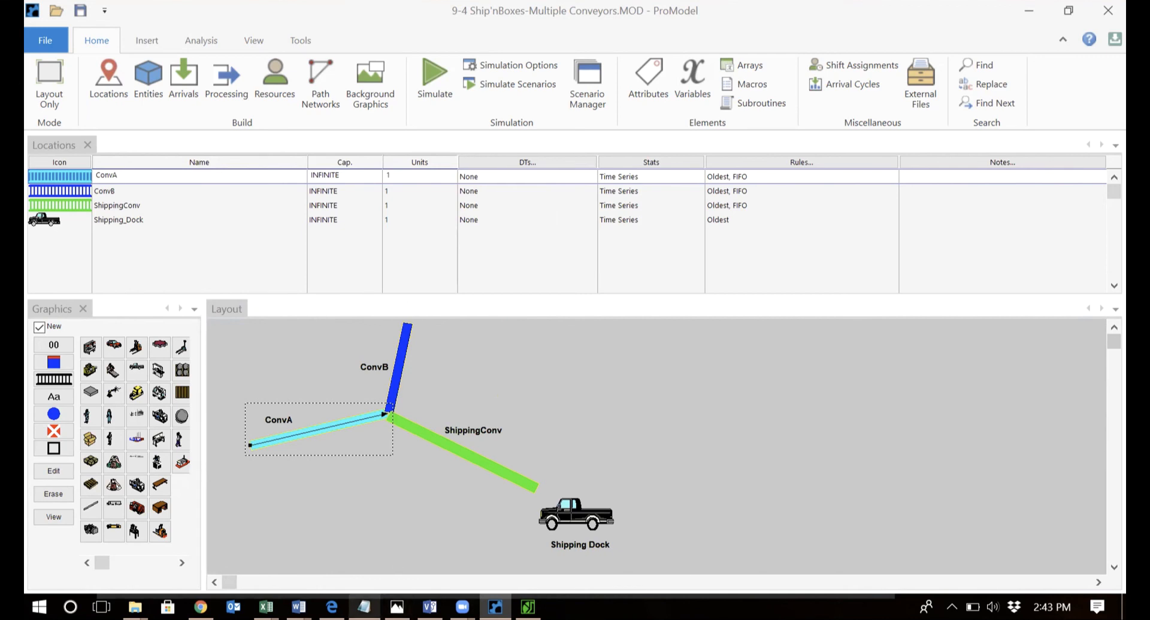
left_click(365, 607)
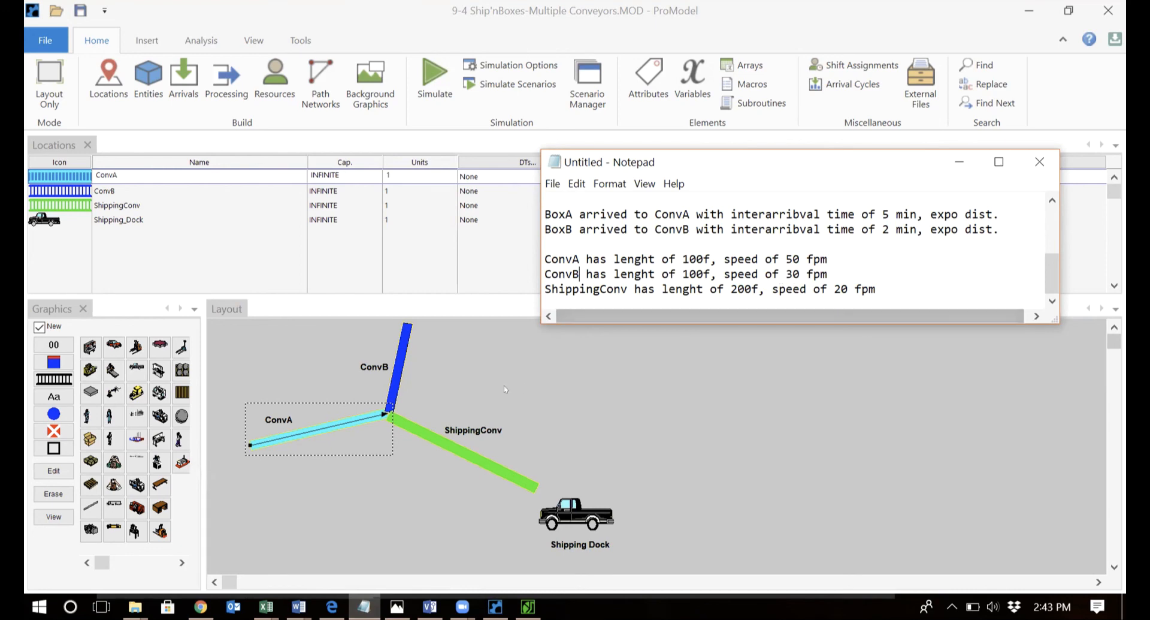
left_click(260, 438)
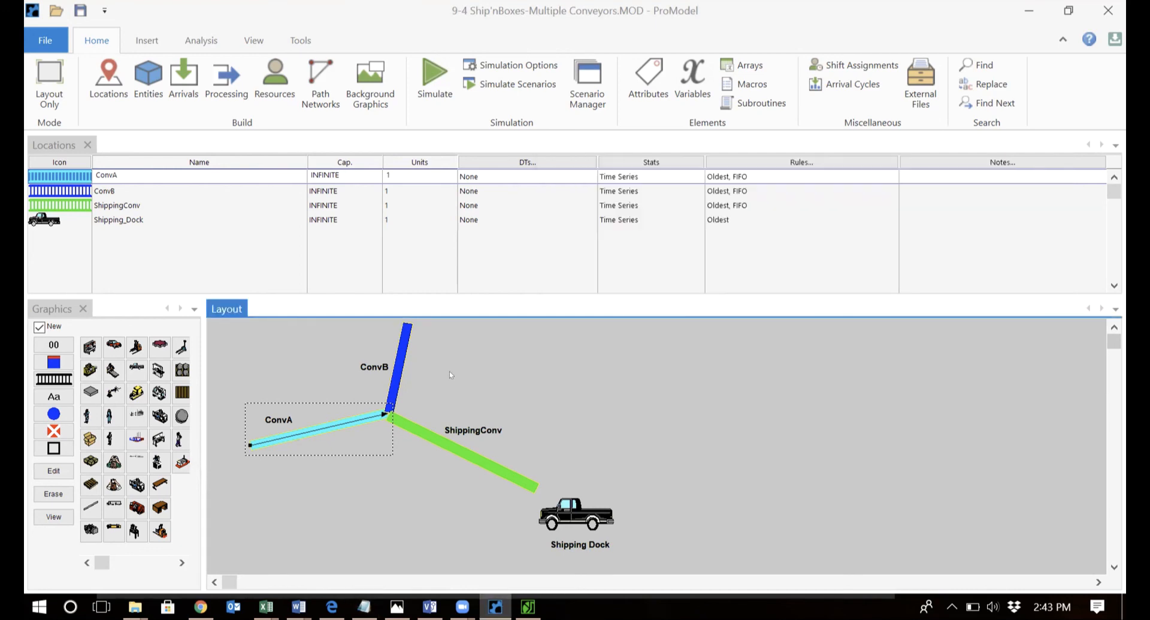
Change the ConvA conveyor speed from 30 to 50 fpm.
double_click(308, 422)
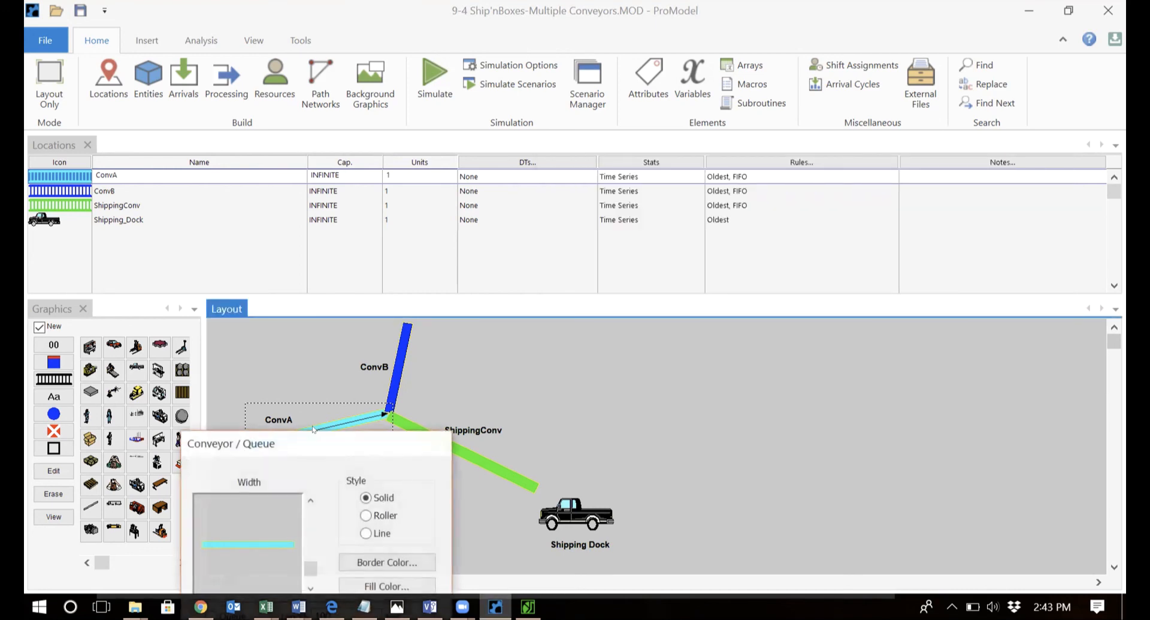
left_click_drag(346, 446, 767, 153)
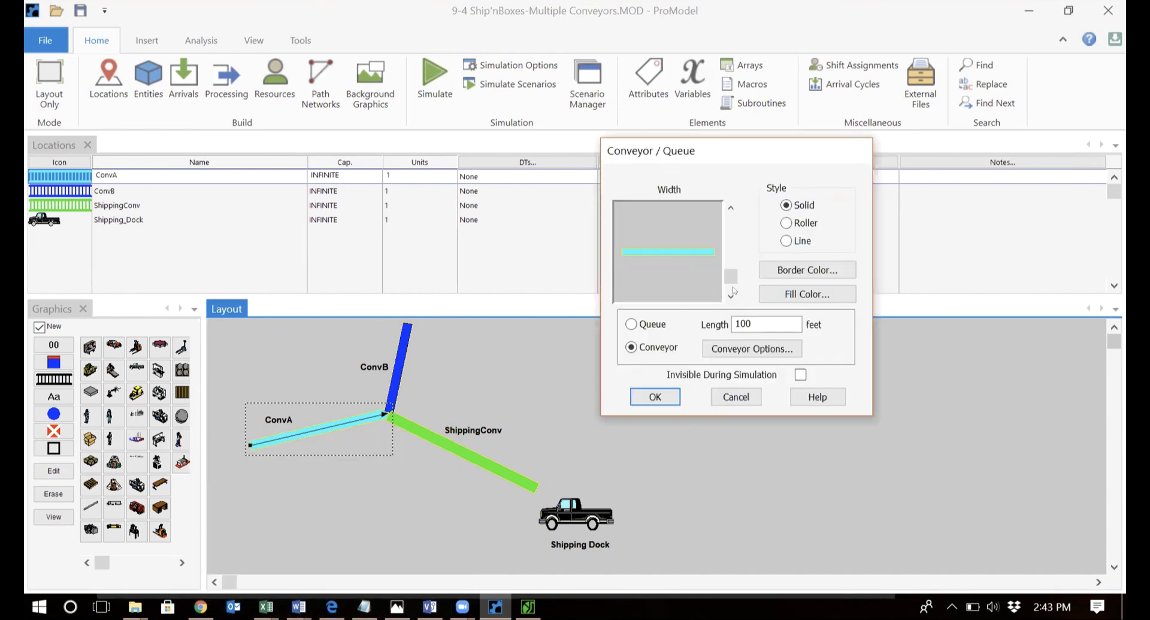
left_click(754, 350)
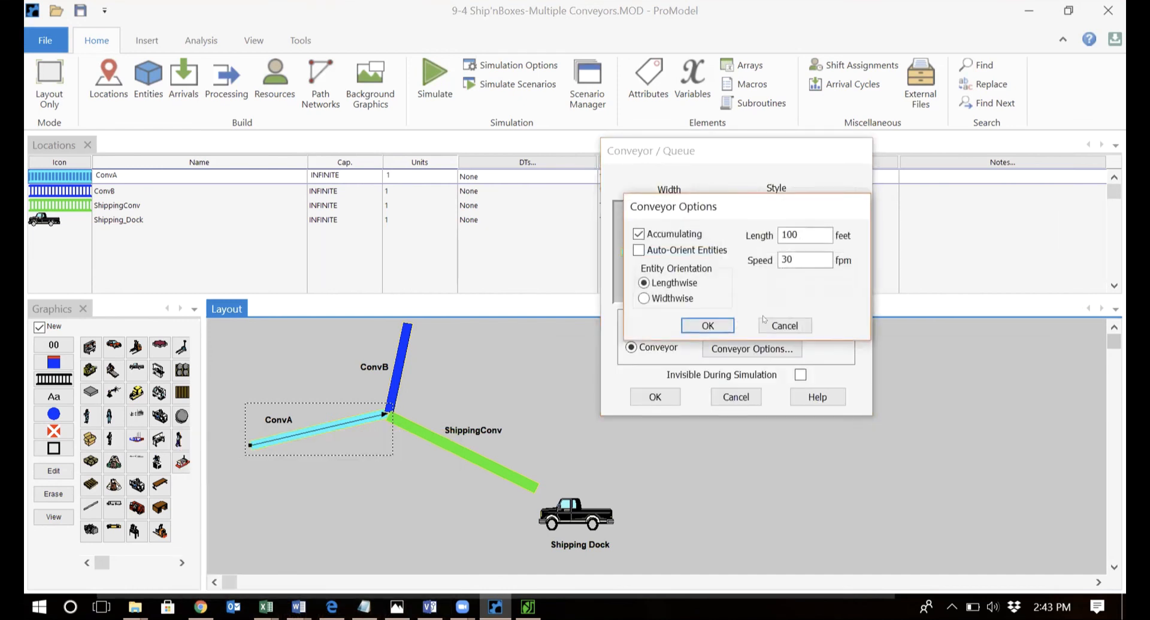
double_click(803, 253)
type("50")
left_click(706, 321)
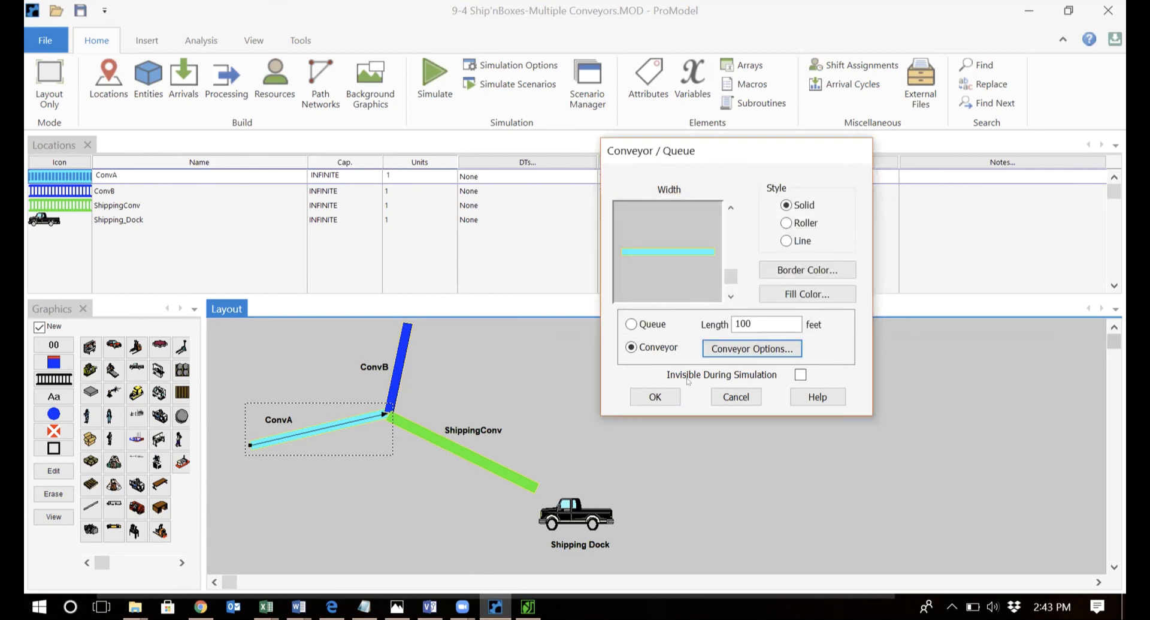
left_click(655, 396)
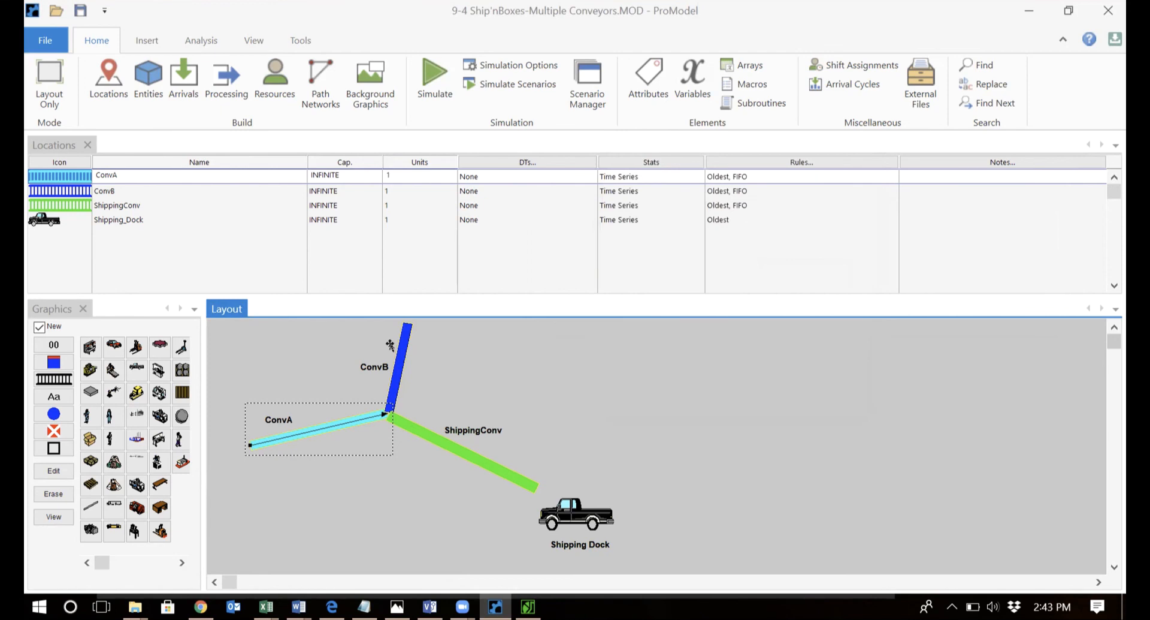
Change ConvB's speed from 50 to 30 fpm, keeping its 100 ft length.
double_click(402, 346)
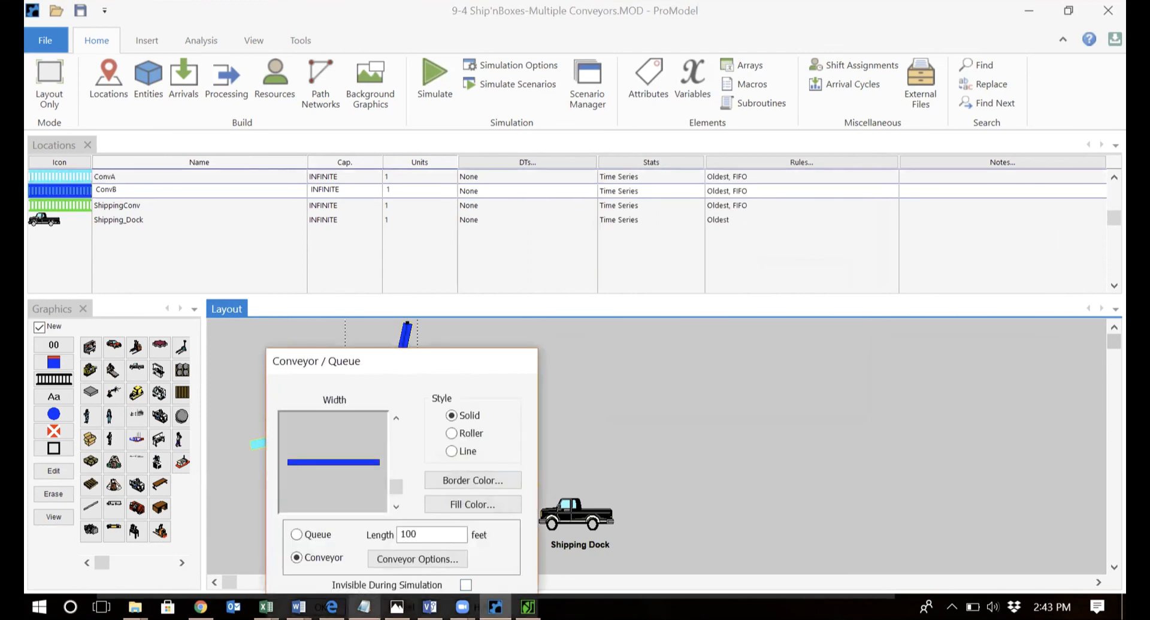
left_click(364, 606)
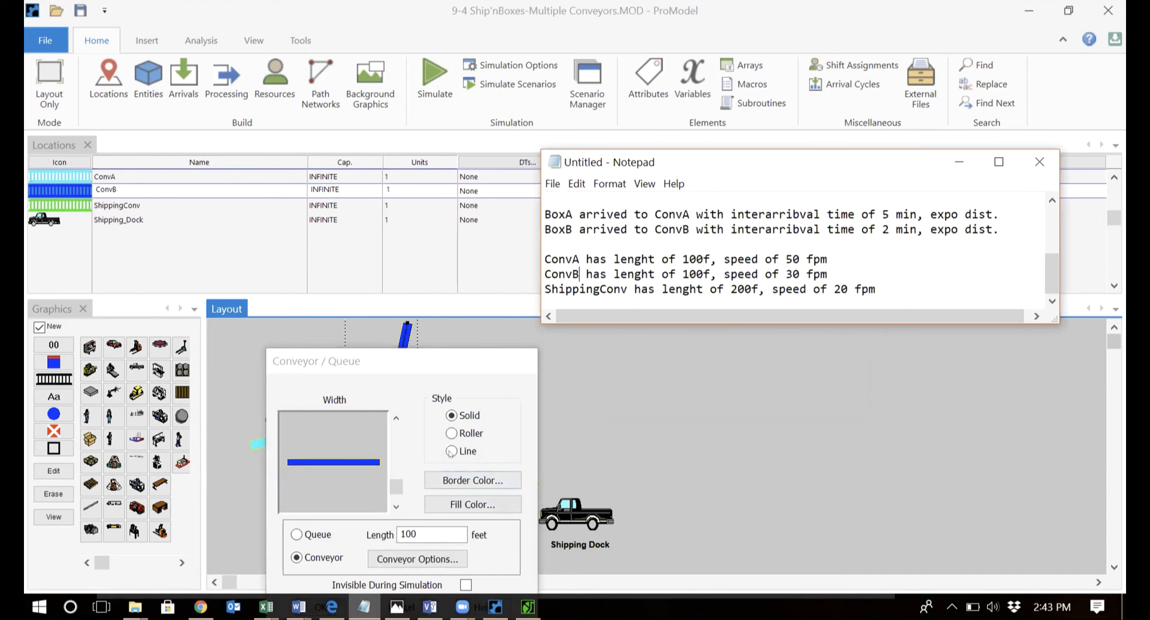
left_click_drag(446, 355, 617, 158)
left_click(587, 361)
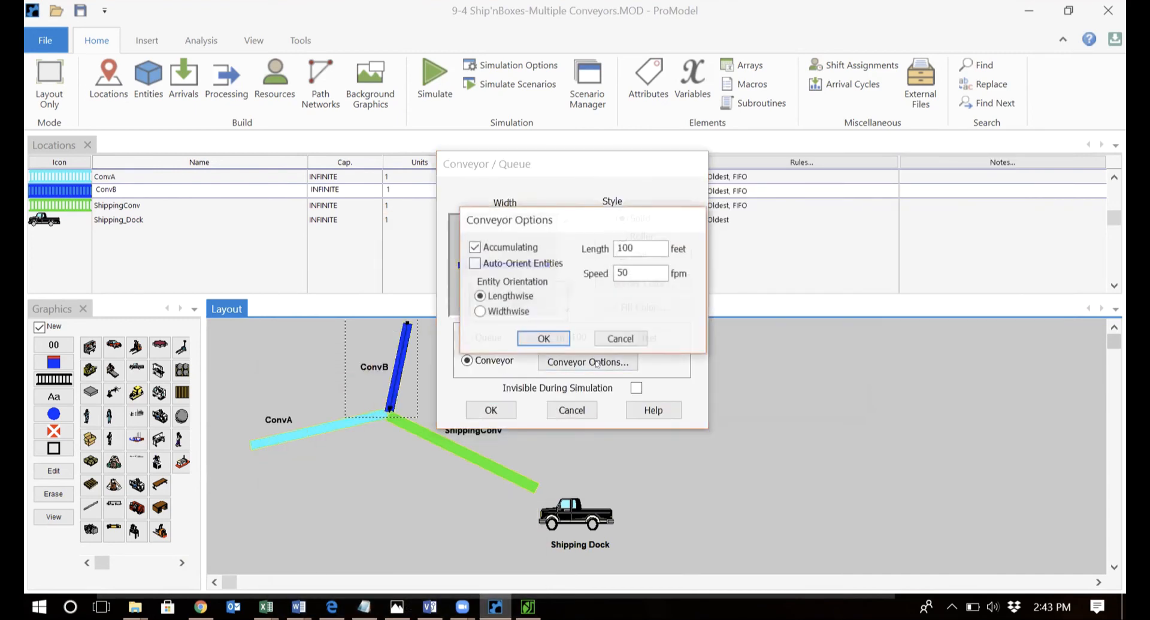
double_click(636, 261)
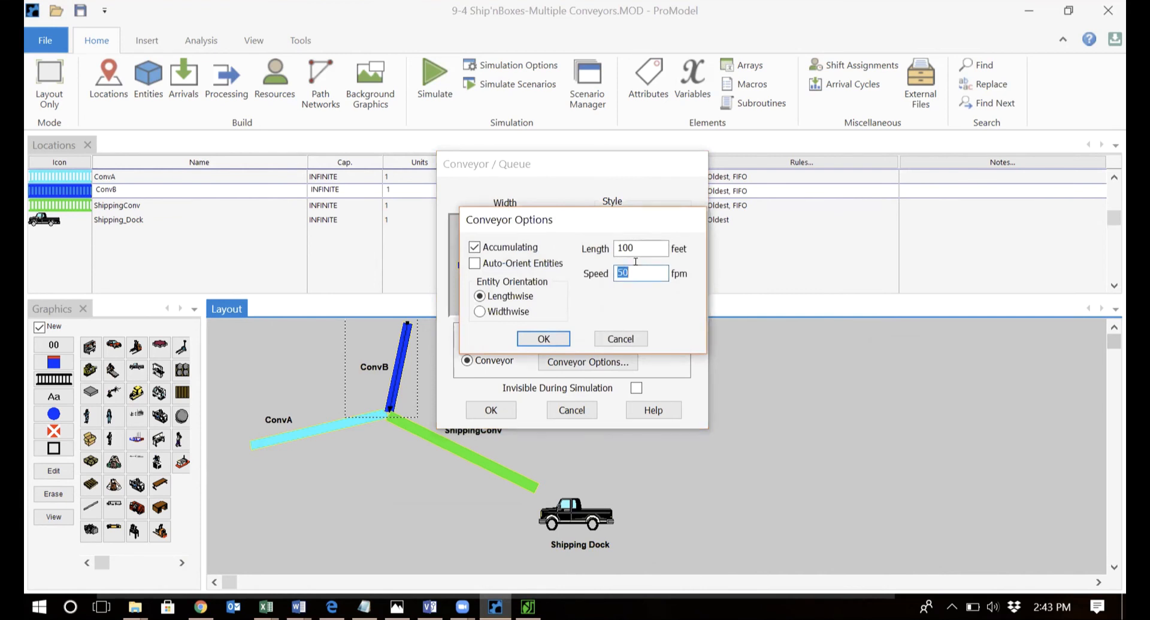
type("30")
left_click(551, 337)
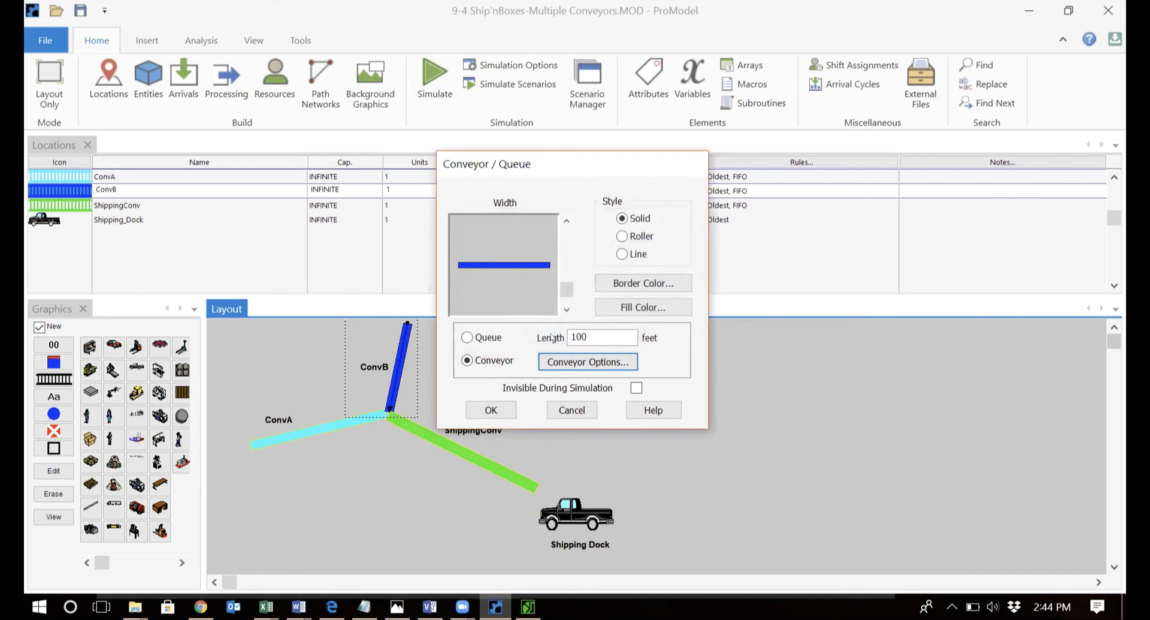
left_click(492, 410)
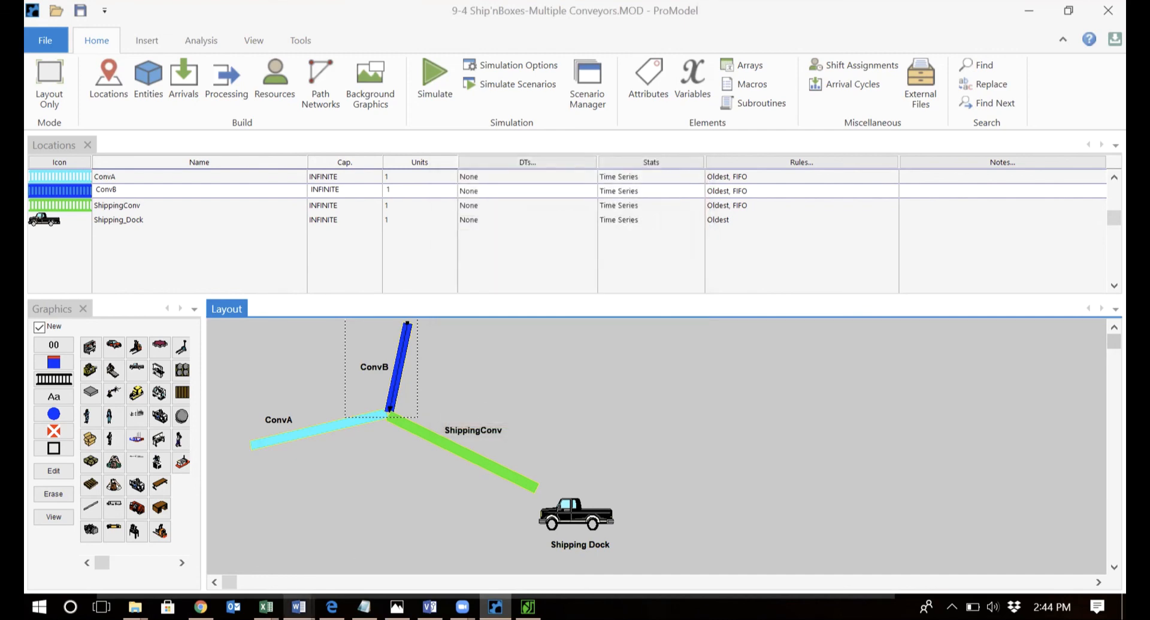
left_click(364, 607)
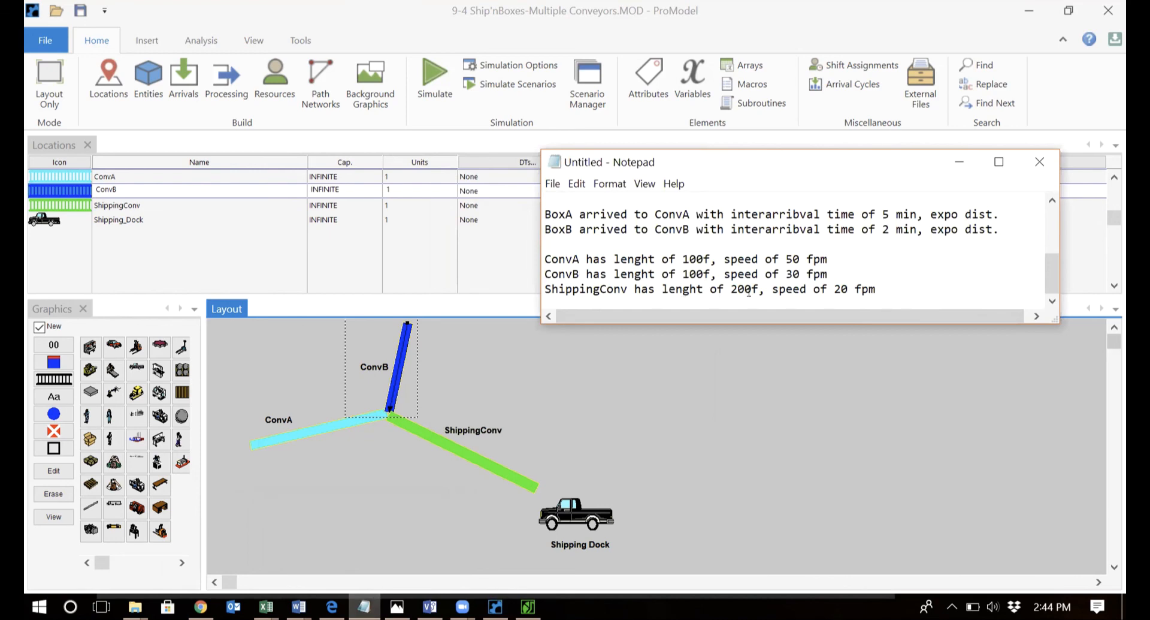
left_click(472, 449)
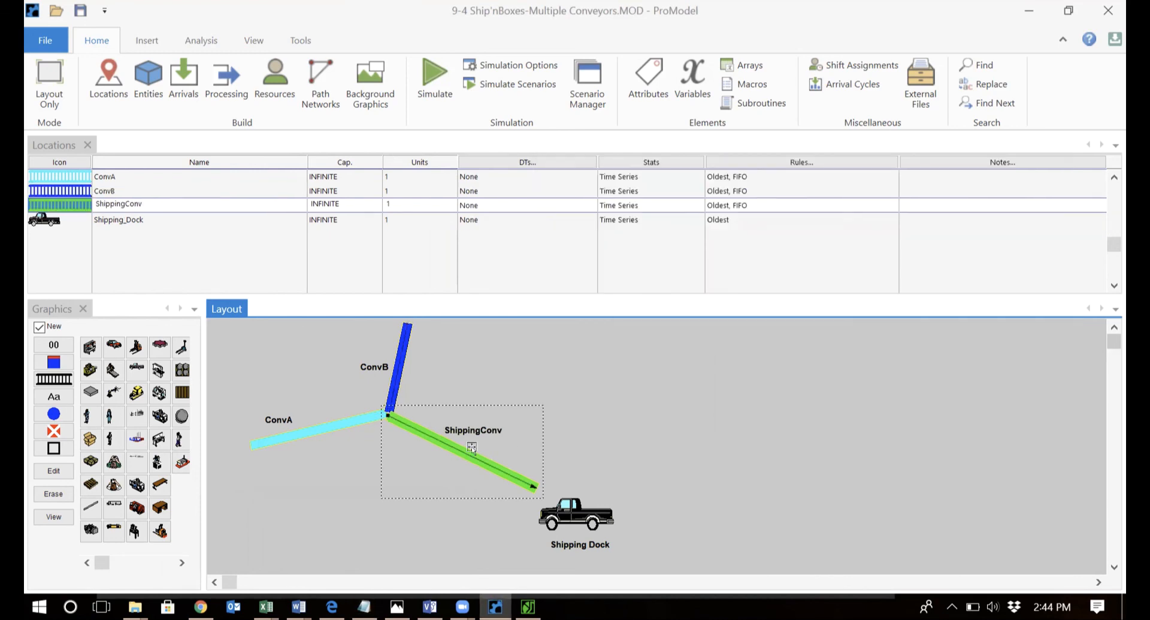
double_click(471, 449)
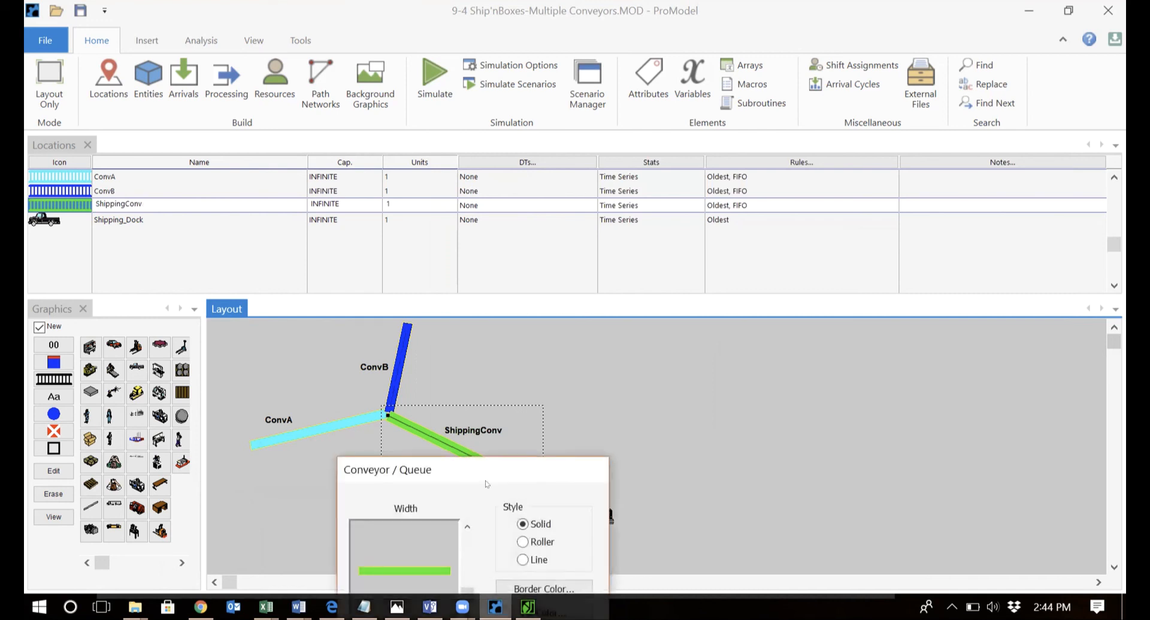
left_click_drag(487, 483, 784, 169)
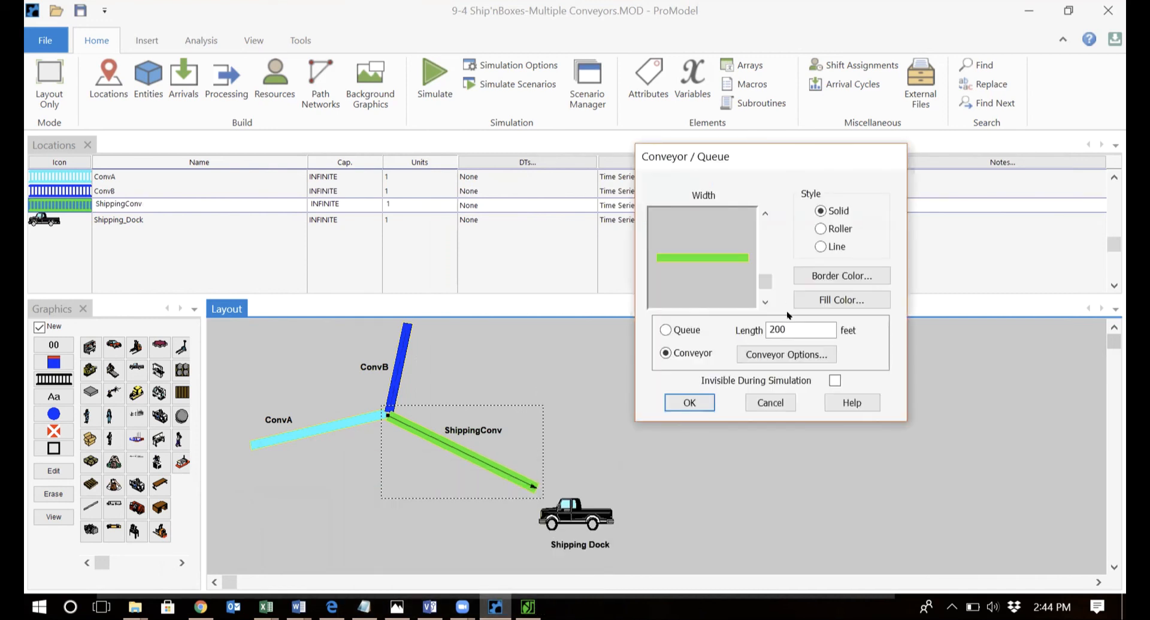
left_click(796, 354)
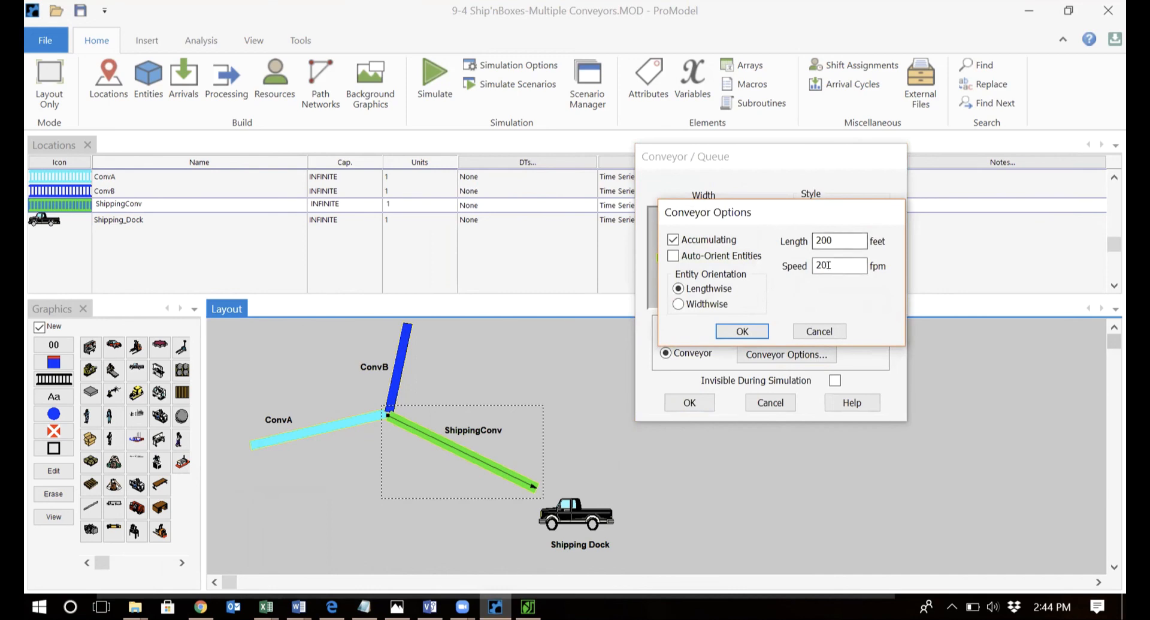
left_click(754, 333)
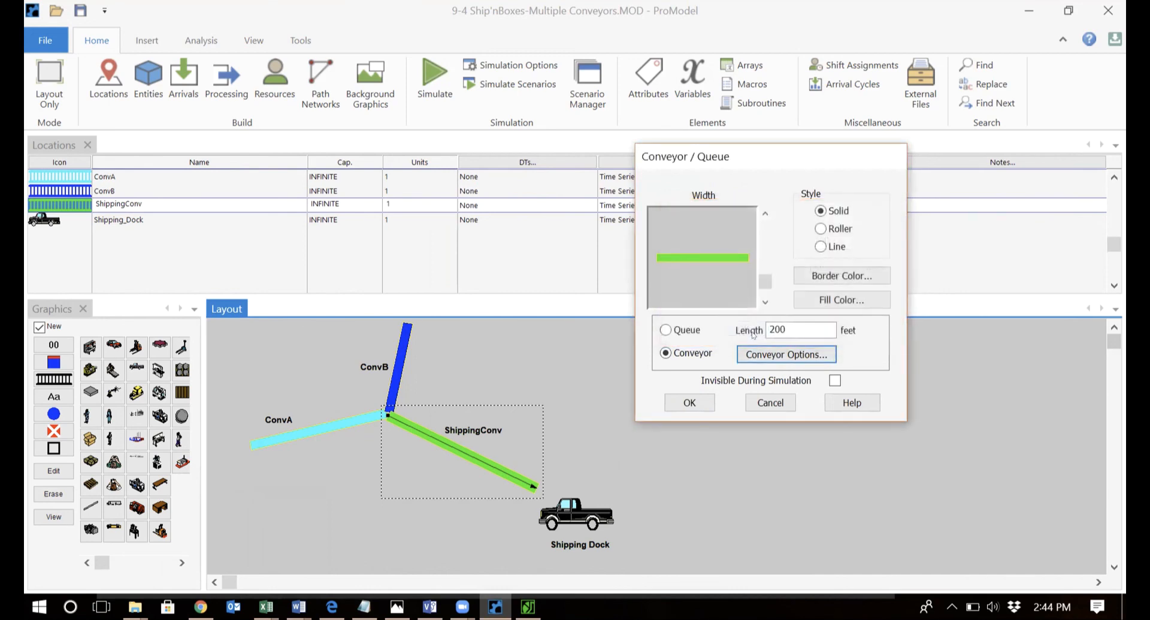
left_click(689, 402)
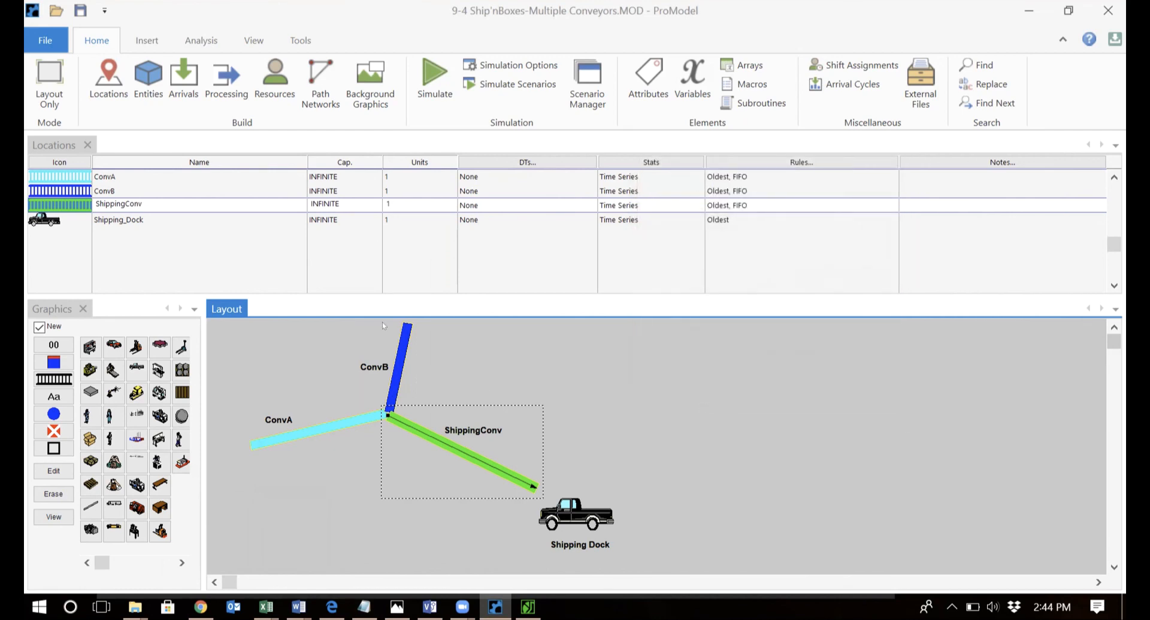
Confirm the Count_A and Count_B integer variables start at 0, then reopen the Processing tables.
left_click(228, 77)
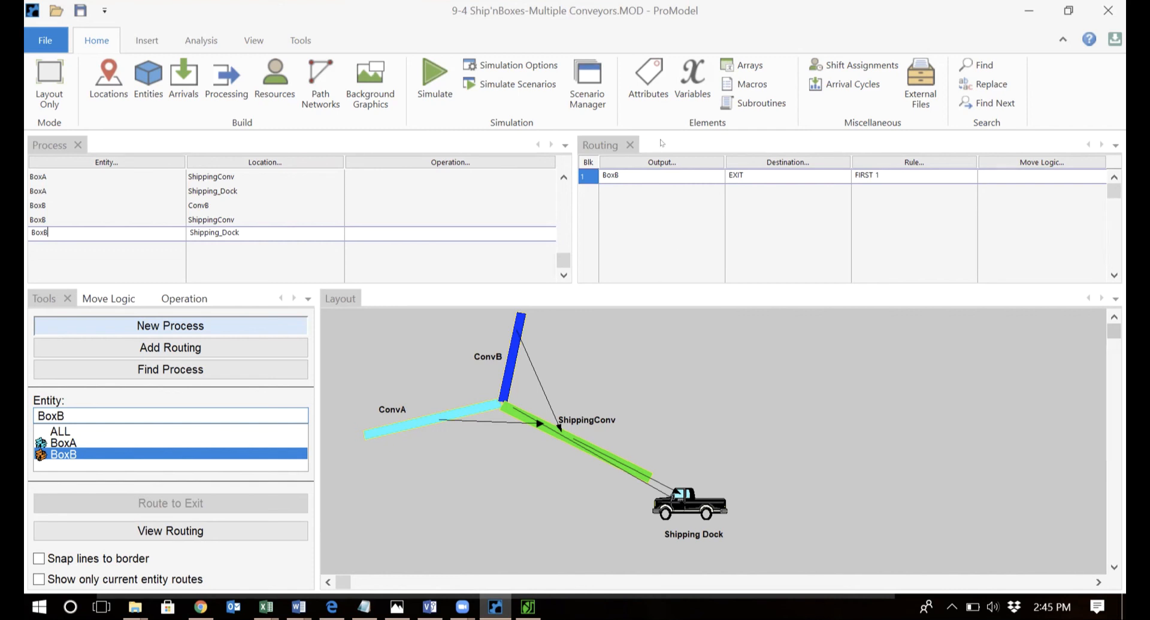
left_click(690, 63)
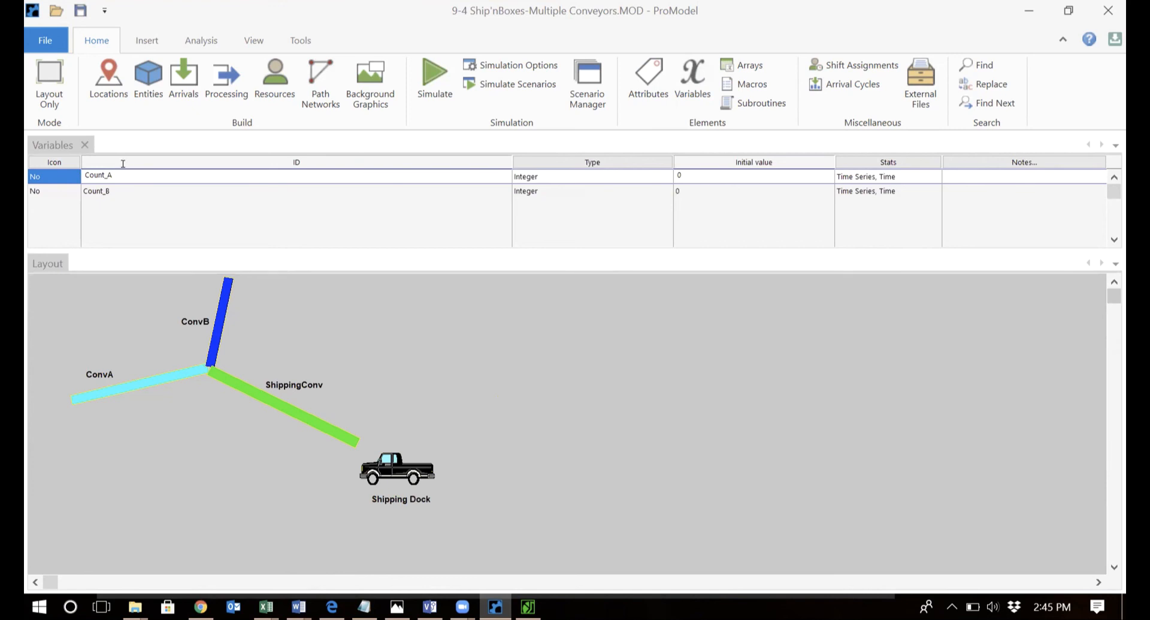
left_click(121, 189)
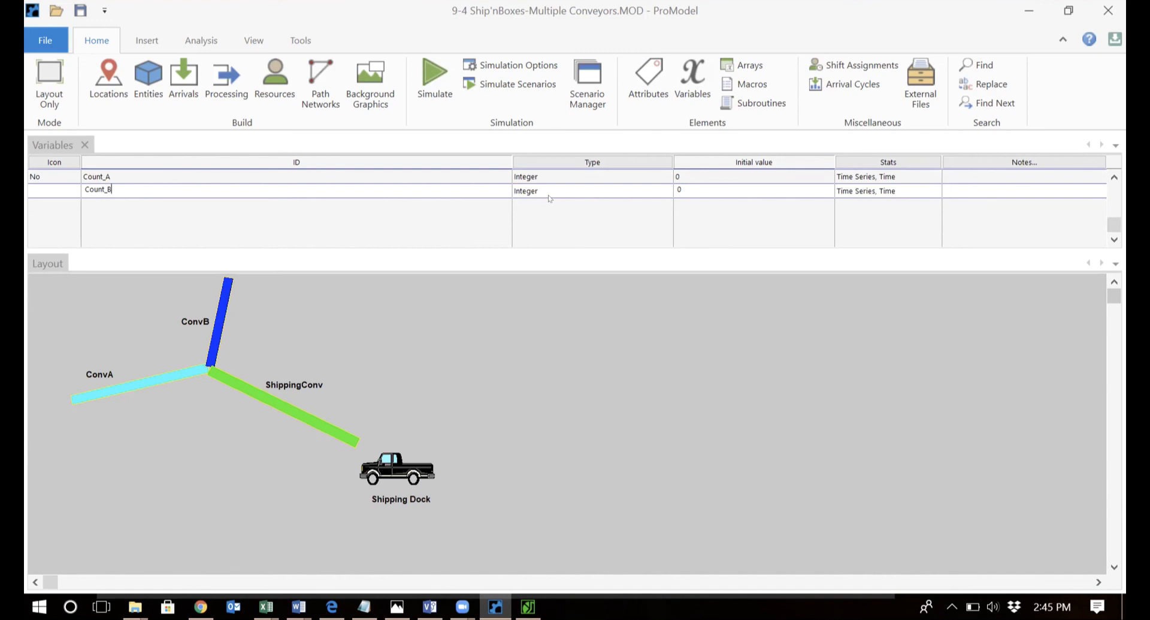
left_click(218, 77)
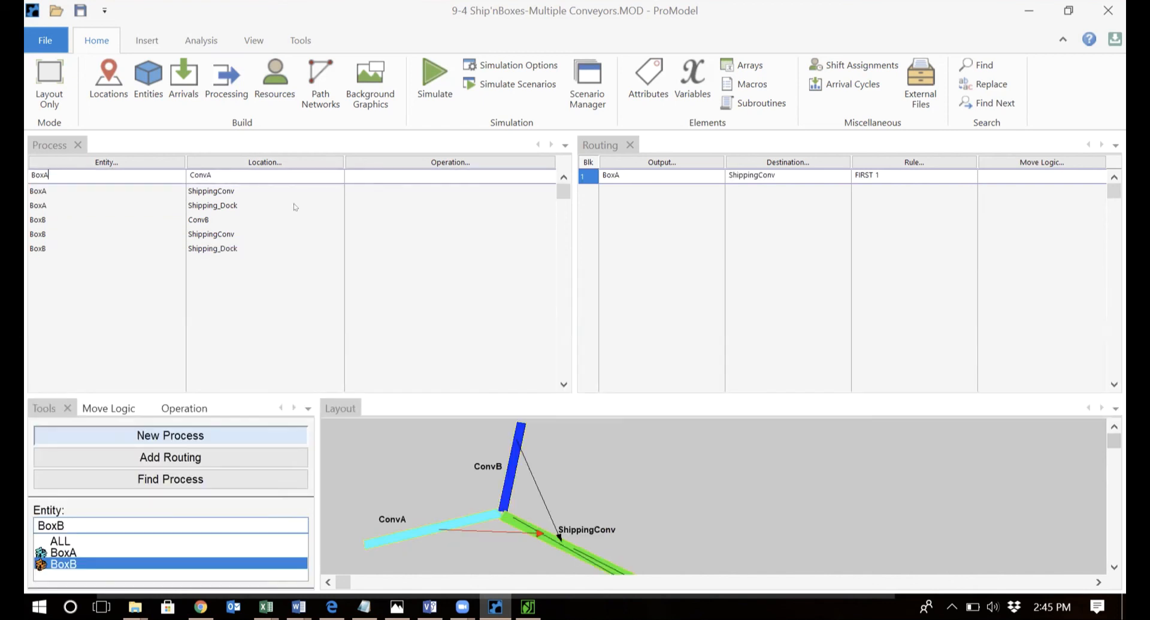
Give BoxA's Shipping_Dock operation the statement 'Inc Count_A'.
left_click(291, 200)
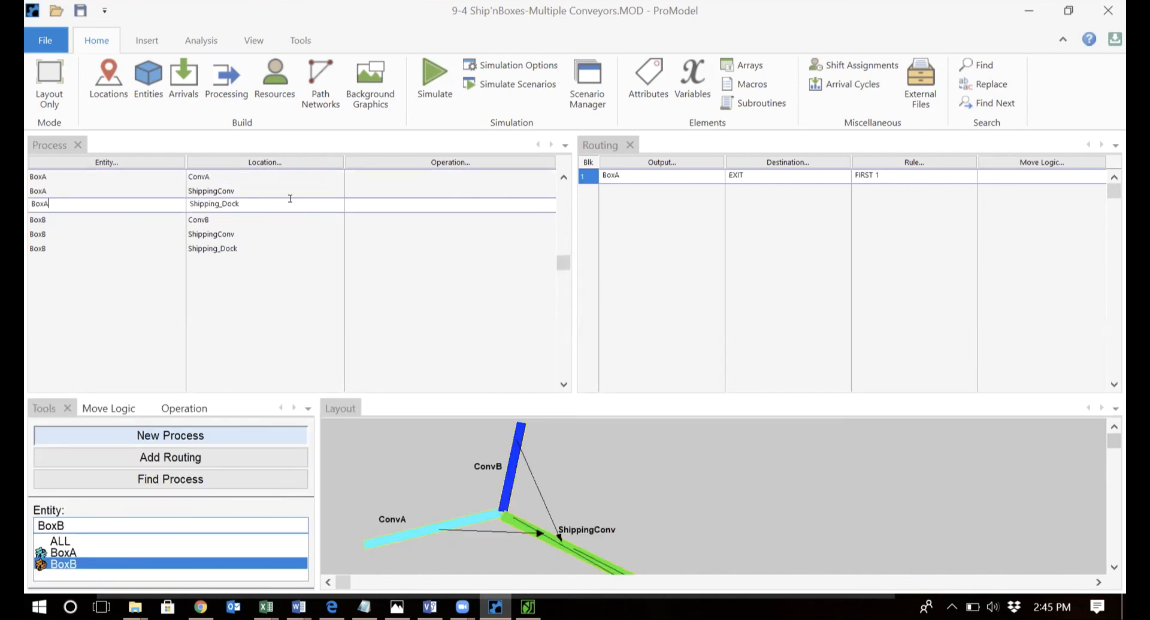
left_click(360, 199)
left_click(184, 407)
left_click(179, 472)
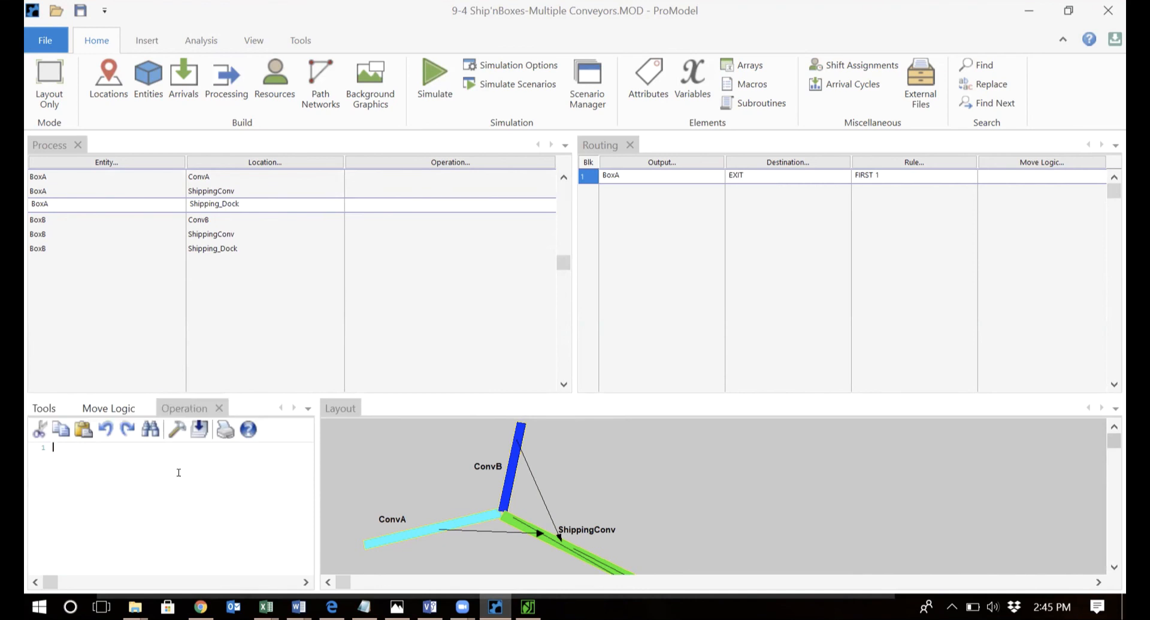
type("Inc ")
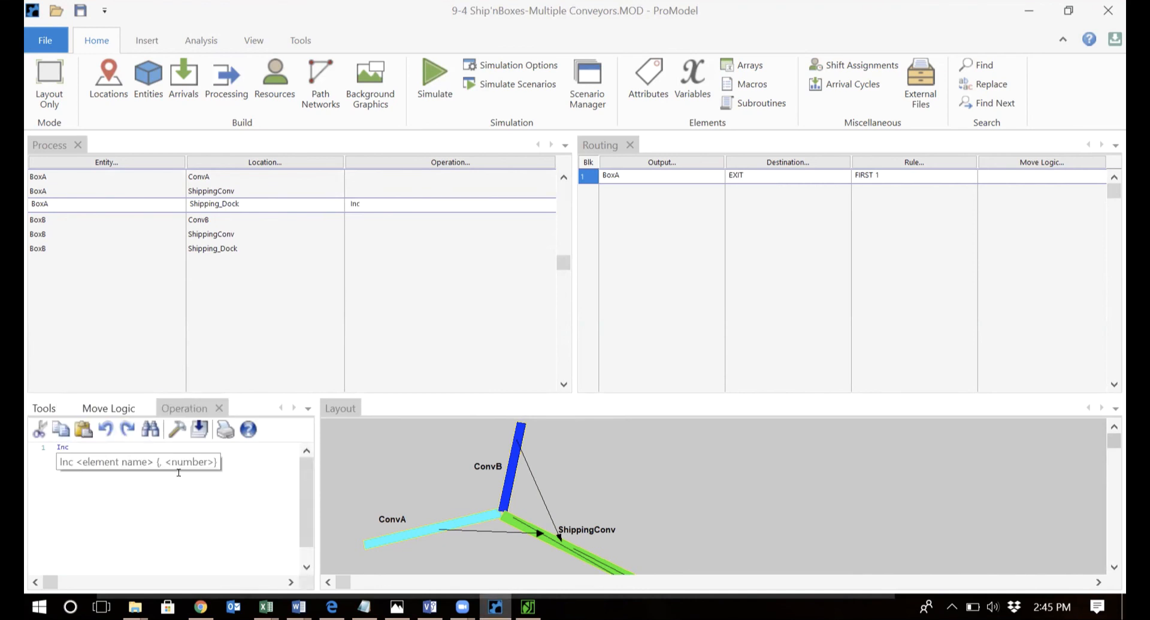
type("cou")
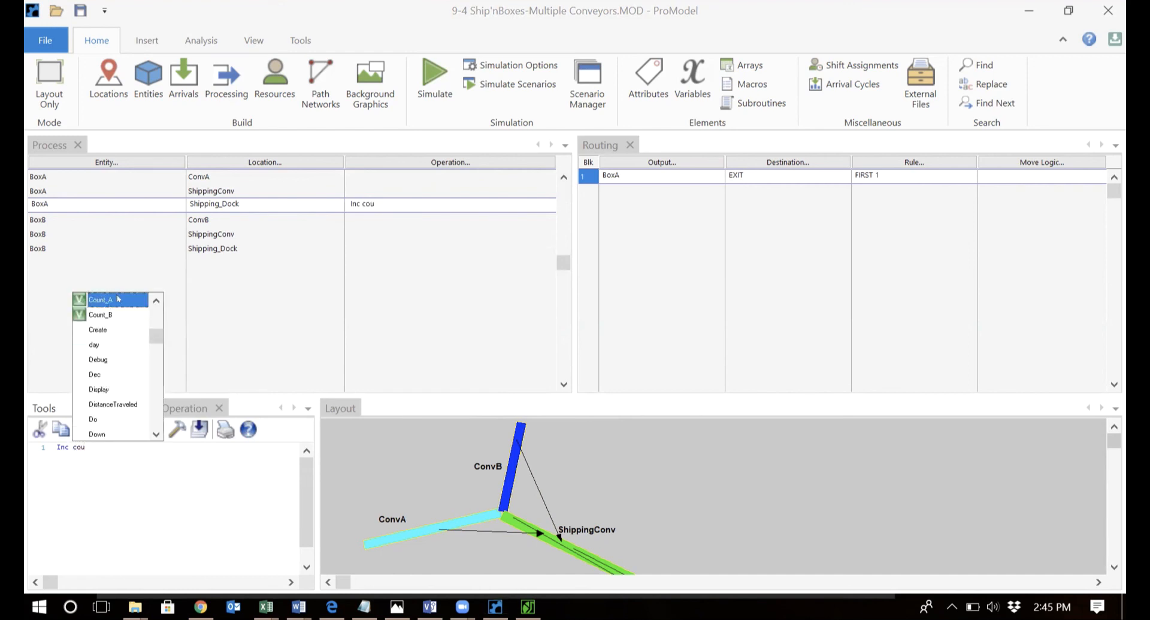
double_click(118, 298)
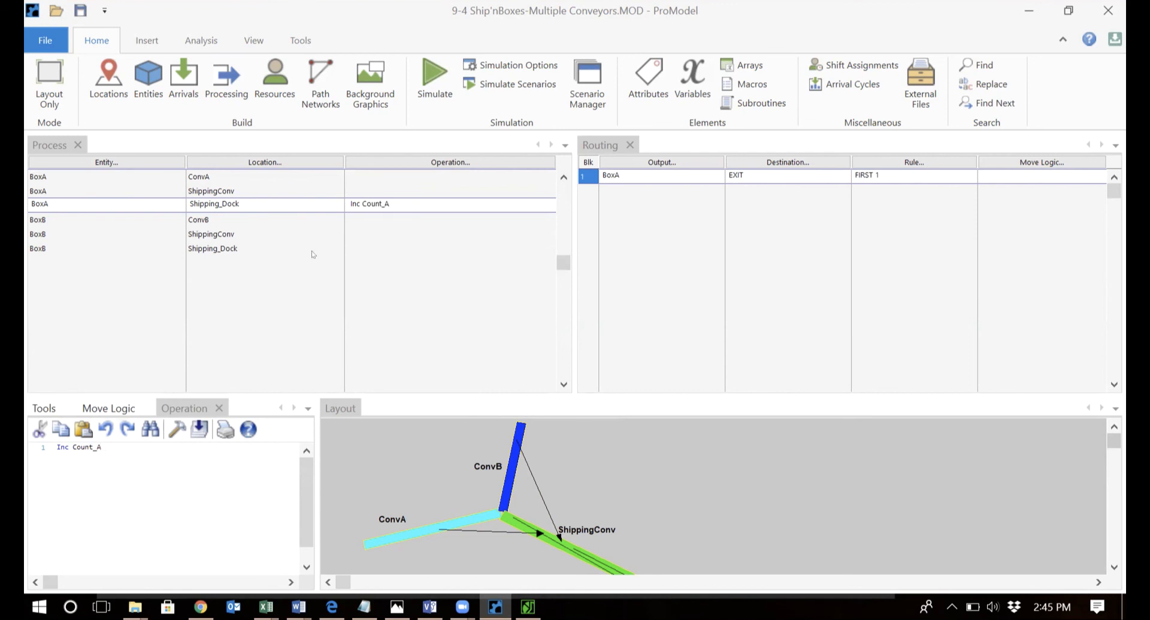
Give BoxB's Shipping_Dock operation the statement 'Inc Count_B'.
left_click(349, 246)
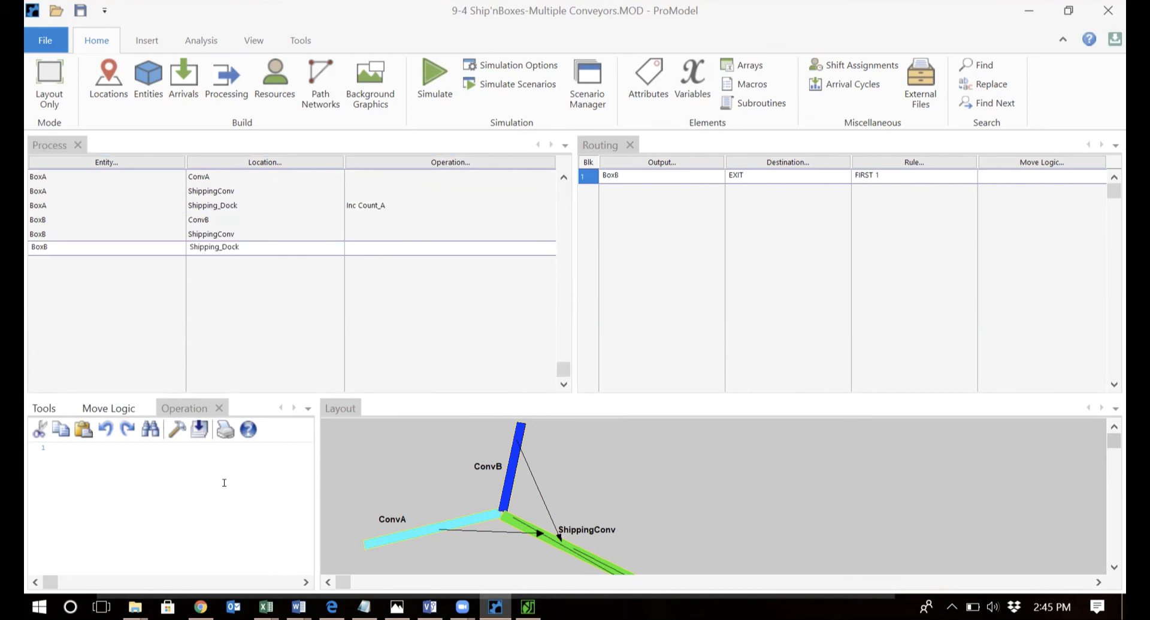
key("Return")
type("Inc ")
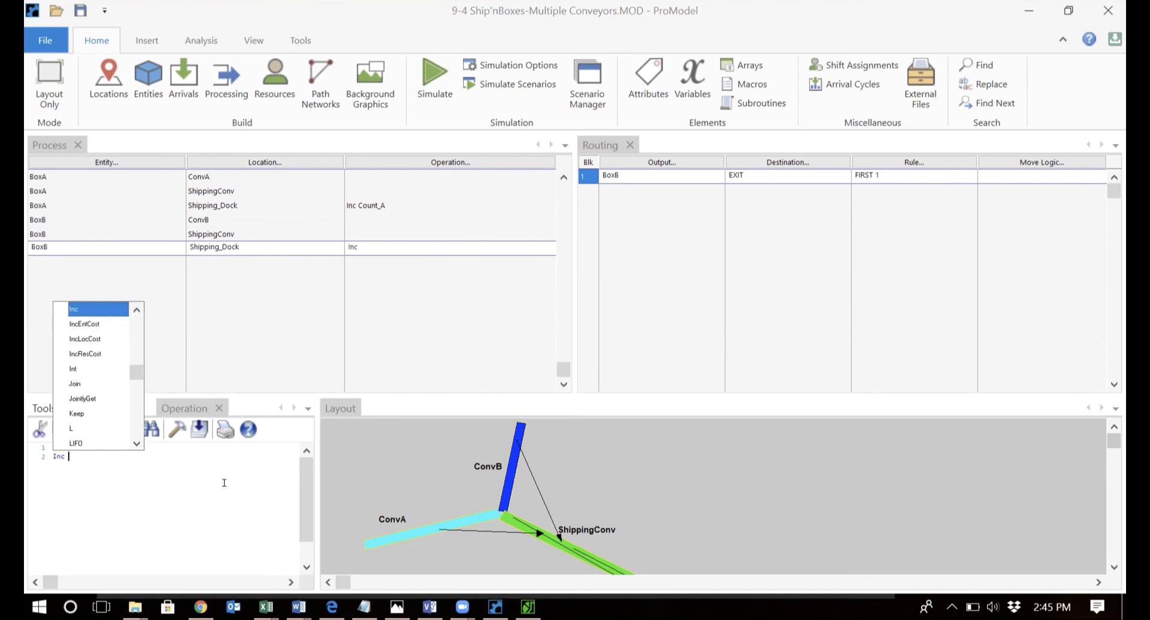
type("coun")
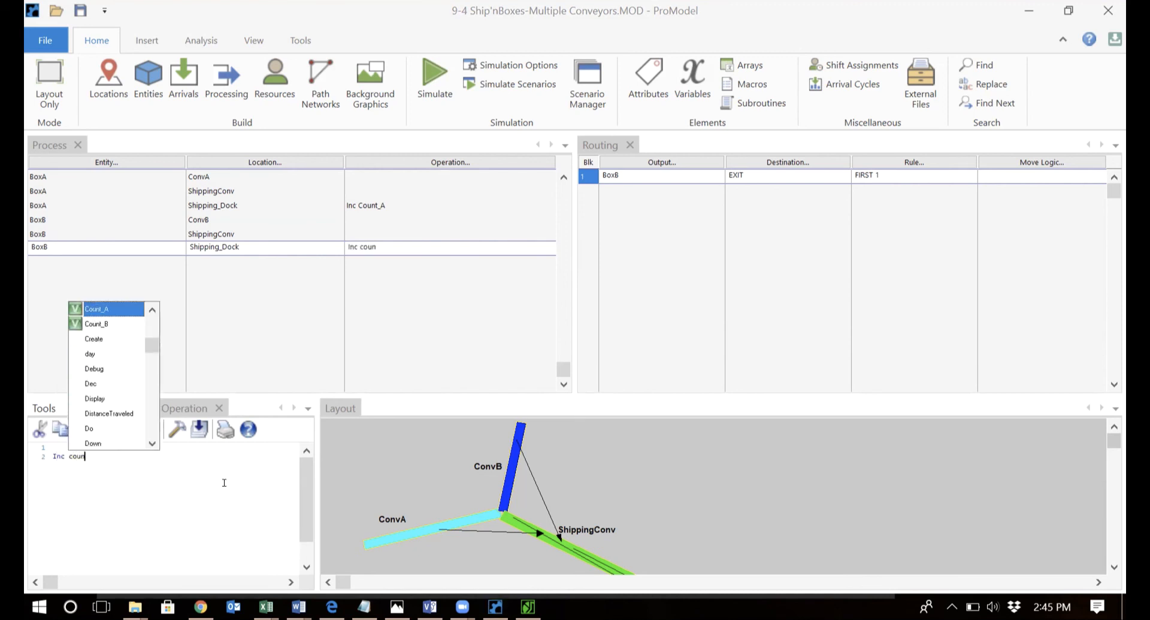
double_click(107, 324)
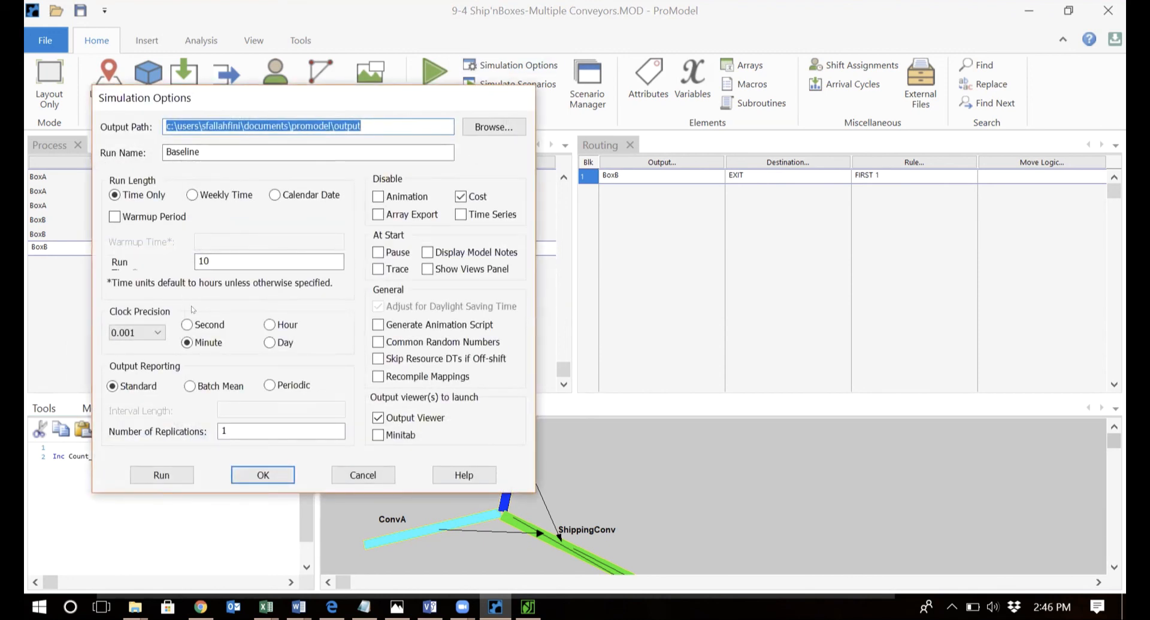
Run the 10-hour simulation and view Report1: 125 BoxA and 293 BoxB exits.
left_click(161, 475)
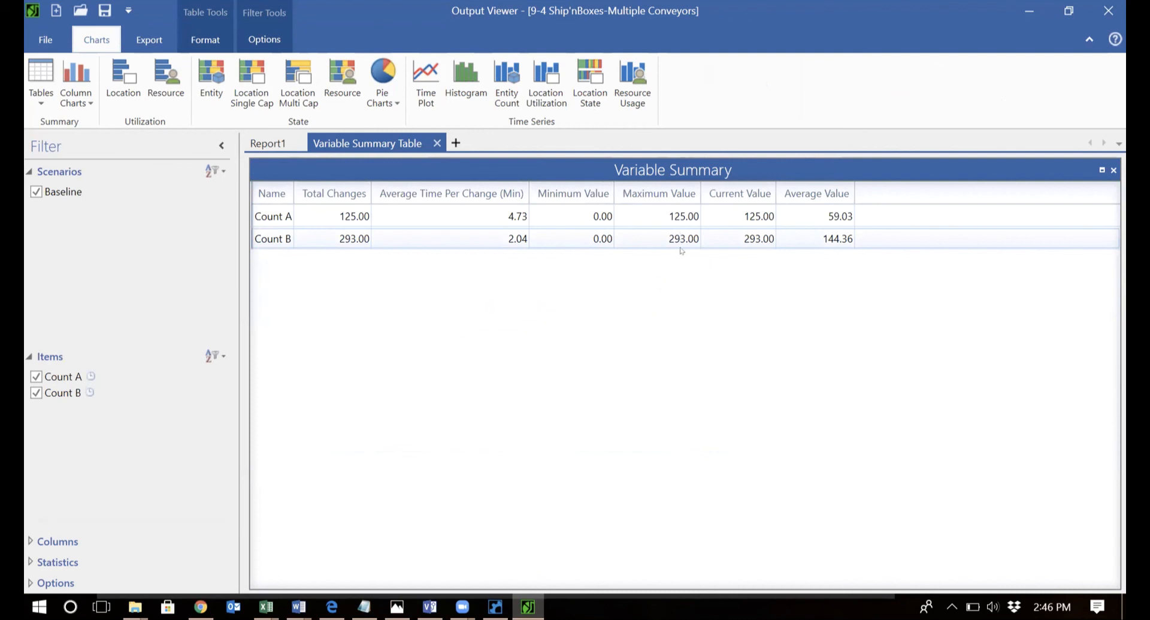
left_click(266, 143)
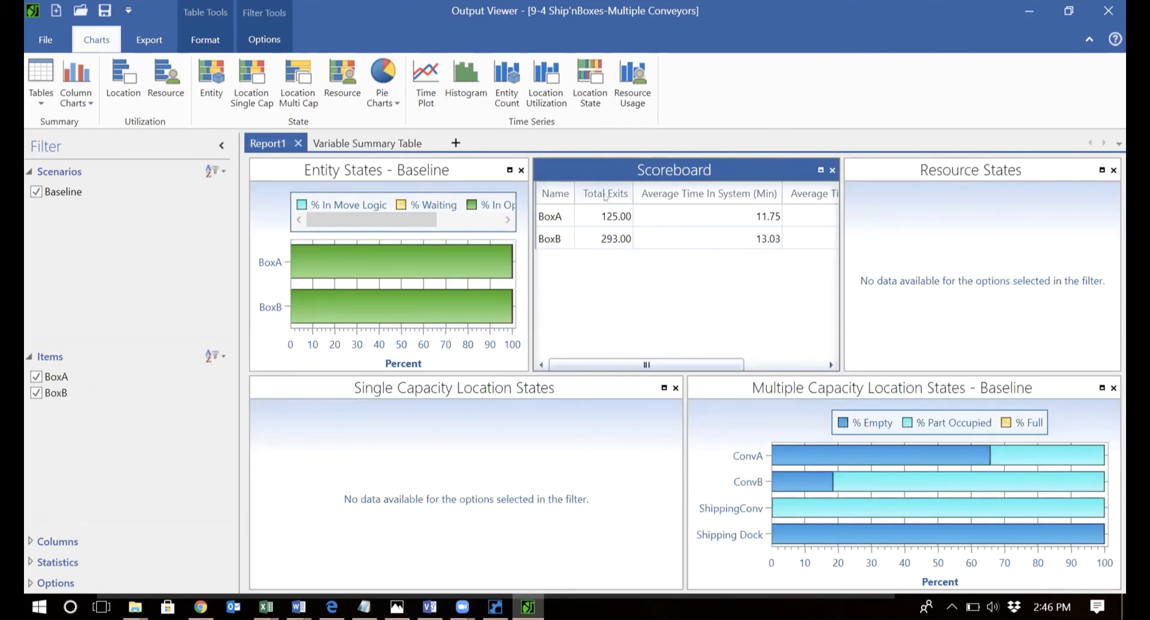